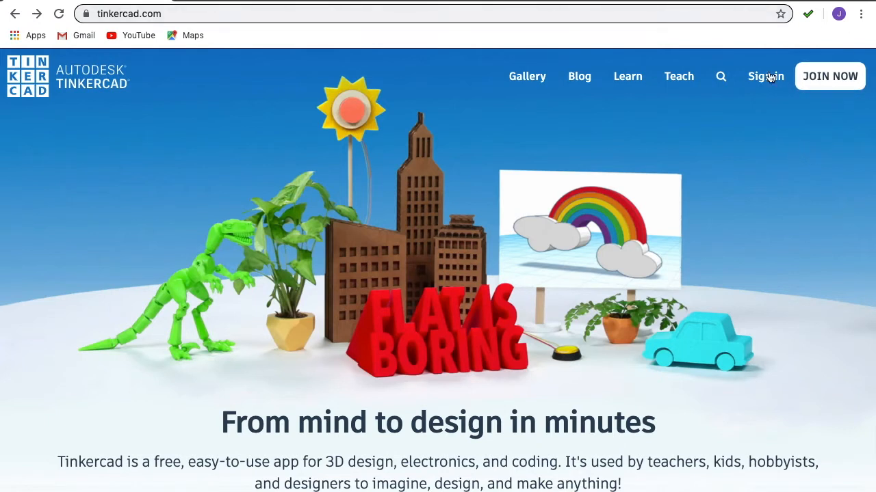
Step: Choose to join a class as a student and submit the teacher's pasted class code
{"action": "left_click", "coordinate": [818, 83]}
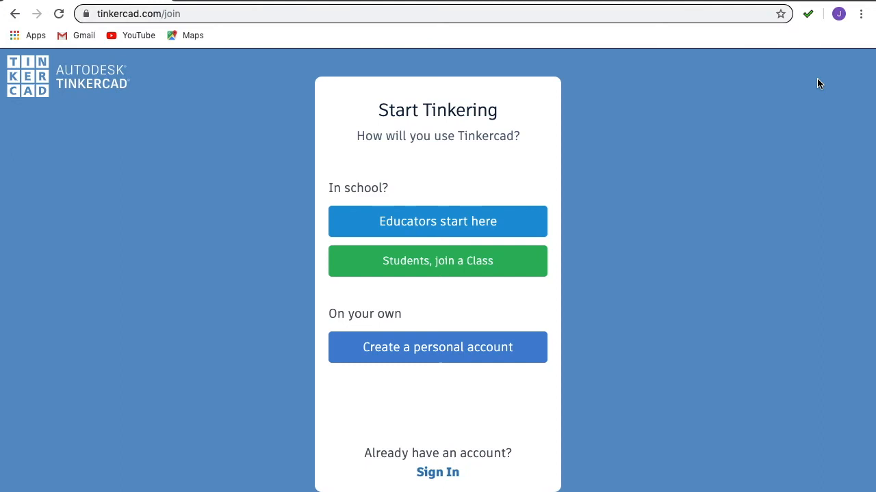
{"action": "left_click", "coordinate": [417, 264]}
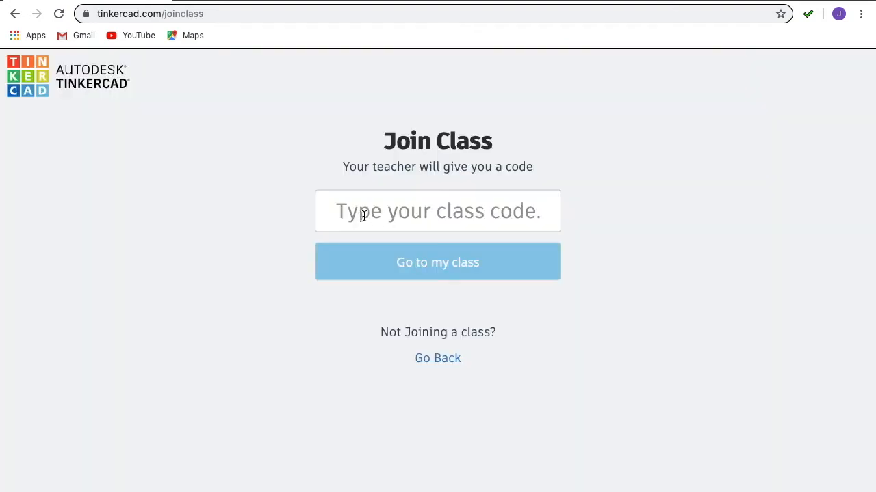
{"action": "left_click", "coordinate": [433, 210]}
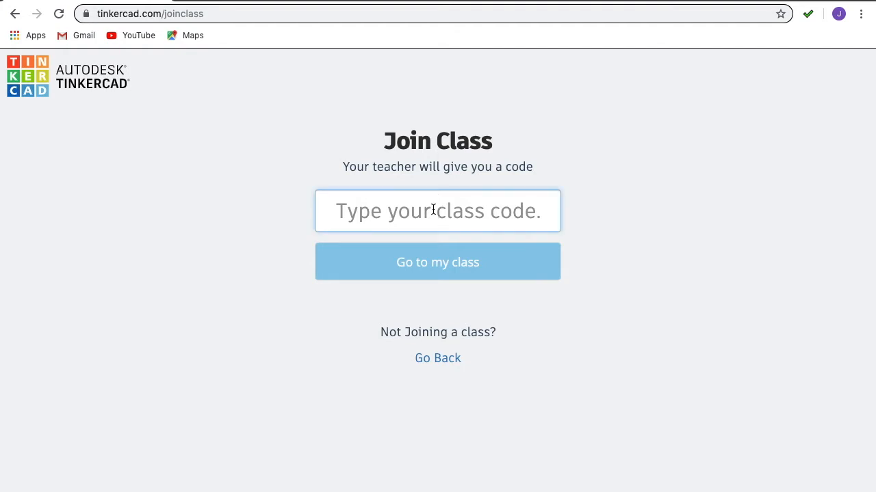
{"action": "left_click", "coordinate": [437, 260]}
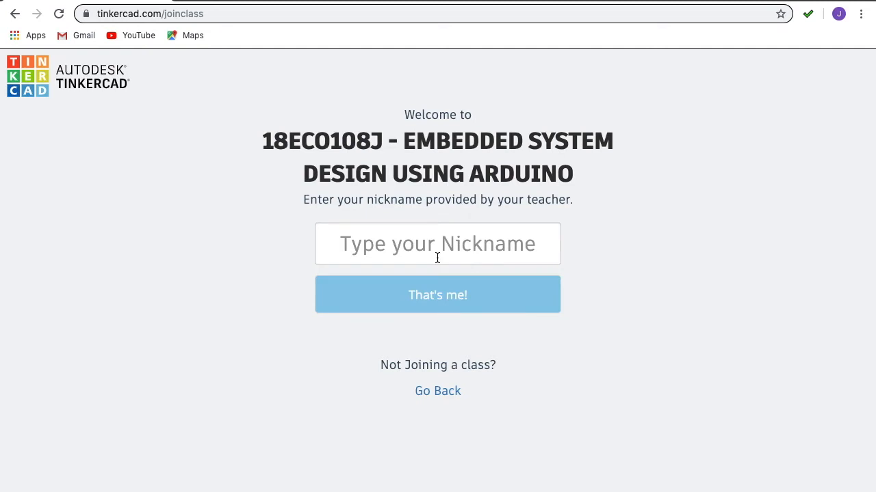
Step: Enter the student nickname and confirm it to enter the class
{"action": "left_click", "coordinate": [414, 244]}
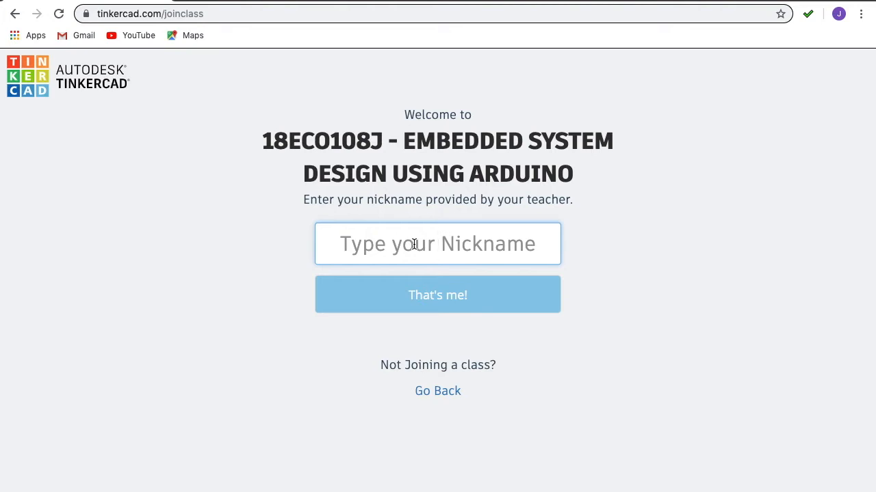
{"action": "type", "text": "srmecee"}
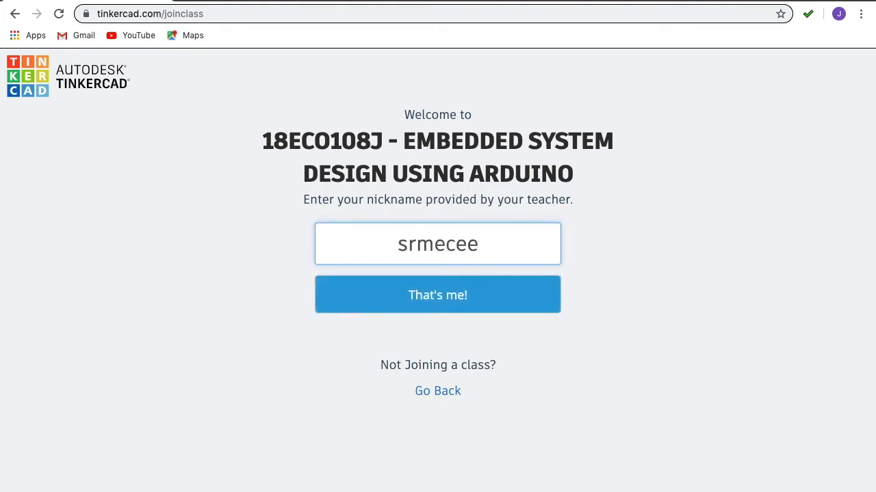
{"action": "key", "text": "BackSpace"}
{"action": "type", "text": "2015"}
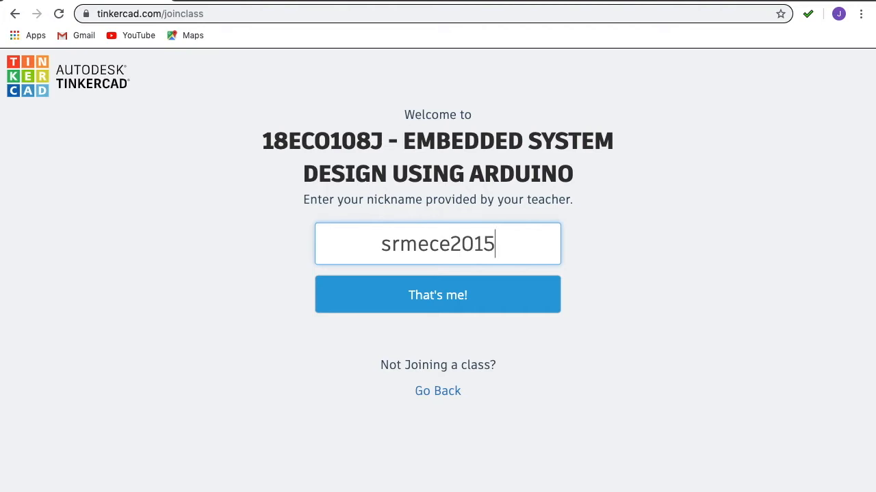
{"action": "left_click", "coordinate": [422, 305]}
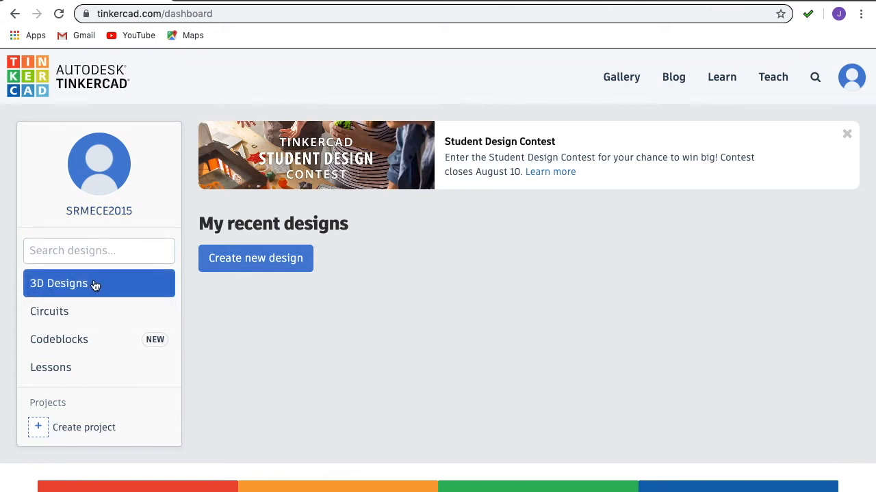
Step: Create a new circuit design from the Circuits section of the dashboard
{"action": "left_click", "coordinate": [66, 316]}
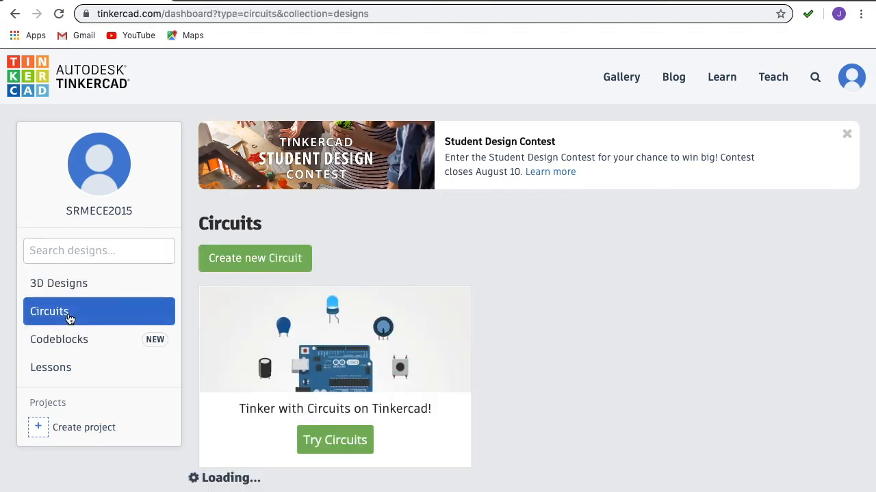
{"action": "left_click", "coordinate": [259, 262]}
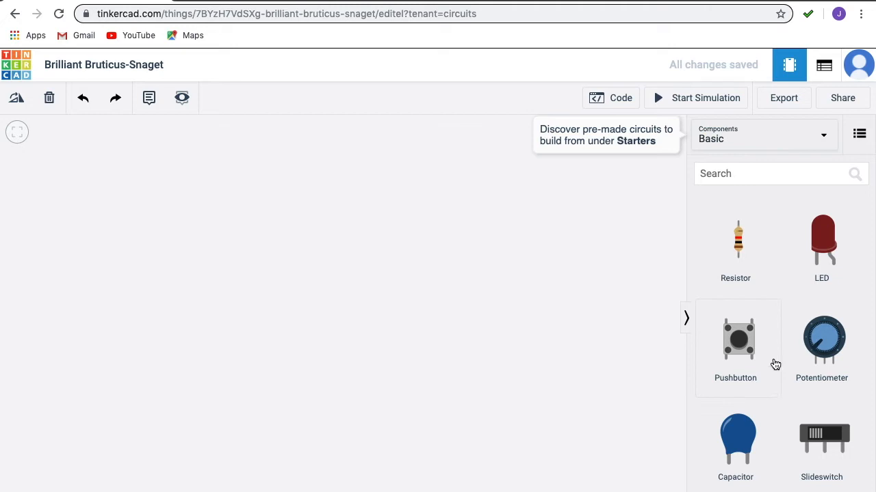
Step: Switch the components panel from Basic to All and scroll down to the Arduino Uno R3
{"action": "left_click", "coordinate": [759, 137]}
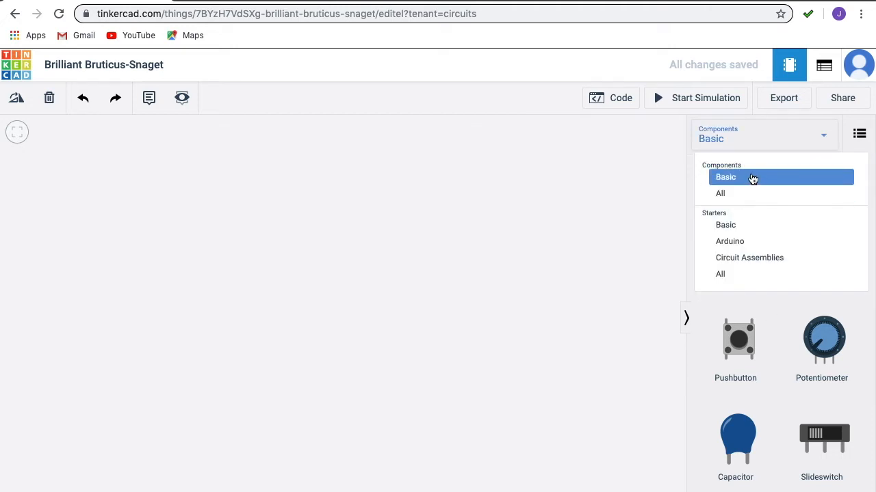
{"action": "left_click", "coordinate": [740, 203]}
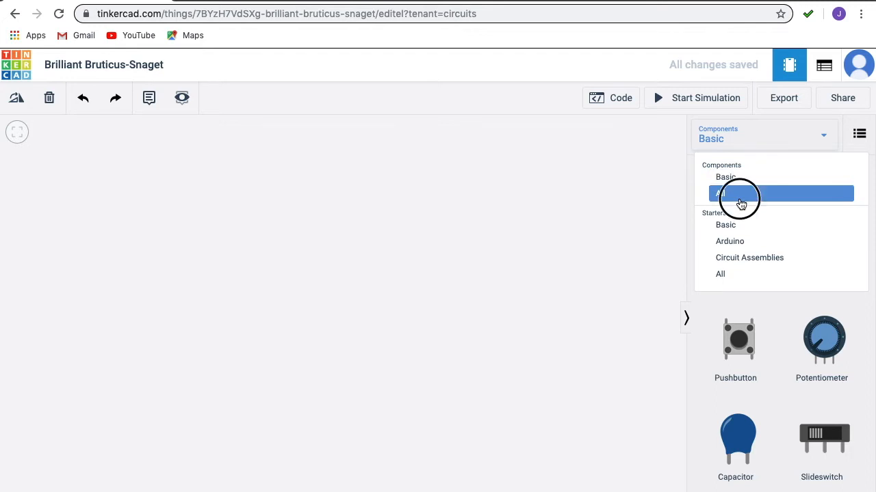
{"action": "scroll", "coordinate": [751, 199], "scroll_direction": "down", "scroll_amount": 10}
{"action": "scroll", "coordinate": [752, 199], "scroll_direction": "down", "scroll_amount": 10}
{"action": "scroll", "coordinate": [752, 200], "scroll_direction": "down", "scroll_amount": 10}
{"action": "scroll", "coordinate": [753, 199], "scroll_direction": "down", "scroll_amount": 10}
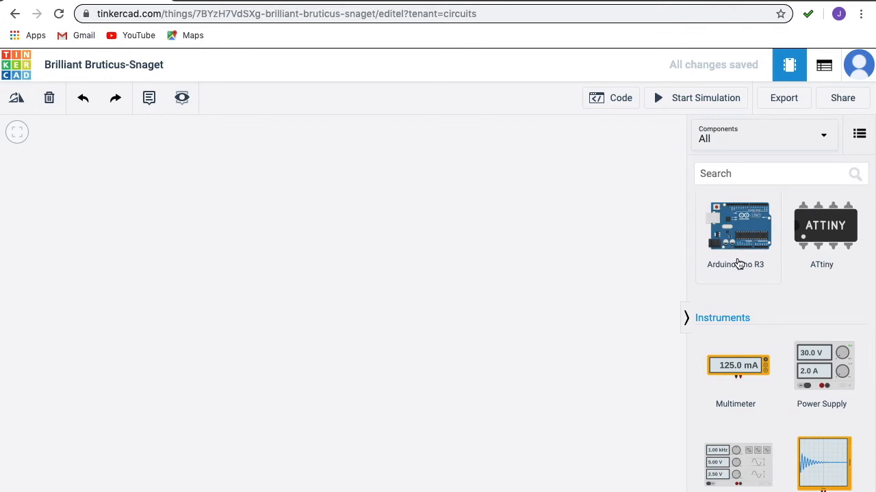
Step: Drag an Arduino Uno R3 onto the workplane as the circuit's first component
{"action": "left_click_drag", "start_coordinate": [753, 245], "coordinate": [375, 253]}
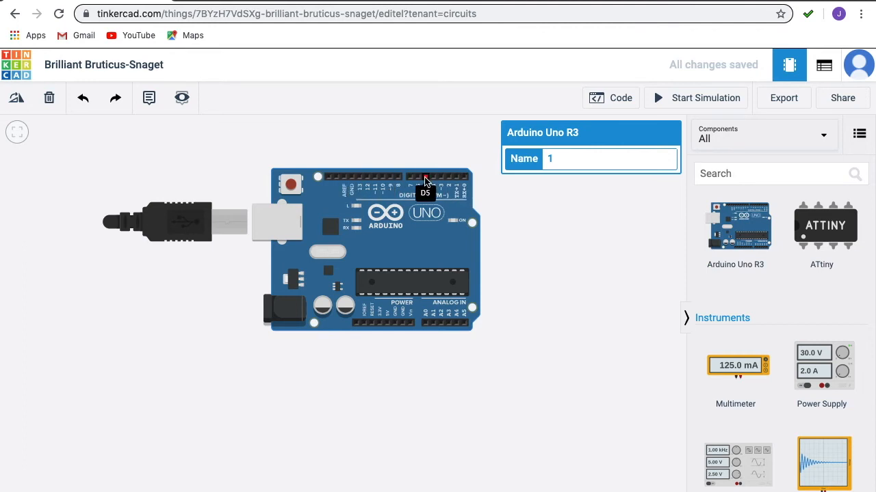
{"action": "scroll", "coordinate": [425, 180], "scroll_direction": "up", "scroll_amount": 5}
{"action": "scroll", "coordinate": [426, 185], "scroll_direction": "down", "scroll_amount": 2}
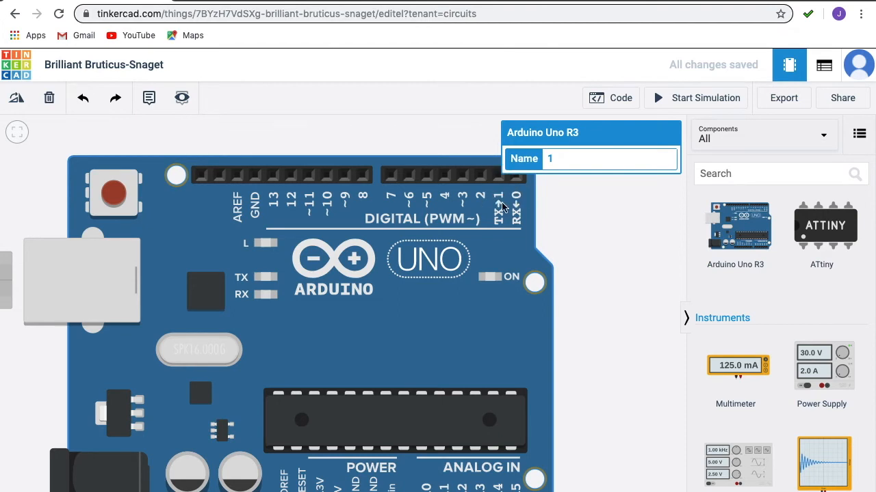
{"action": "scroll", "coordinate": [502, 205], "scroll_direction": "down", "scroll_amount": 2}
{"action": "scroll", "coordinate": [503, 205], "scroll_direction": "up", "scroll_amount": 3}
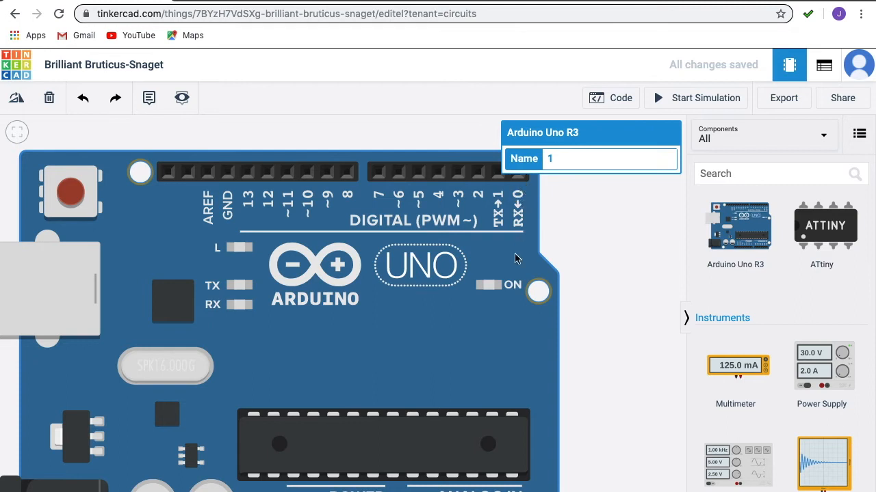
{"action": "scroll", "coordinate": [280, 305], "scroll_direction": "down", "scroll_amount": 5}
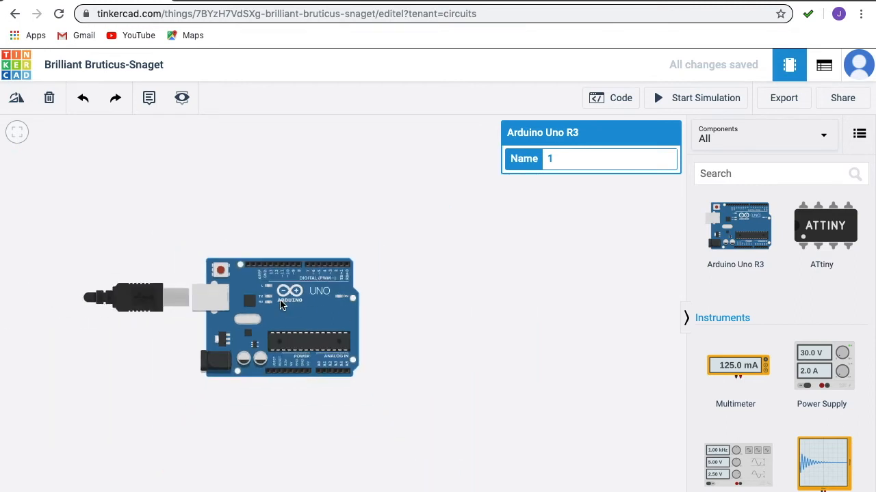
{"action": "scroll", "coordinate": [277, 300], "scroll_direction": "up", "scroll_amount": 2}
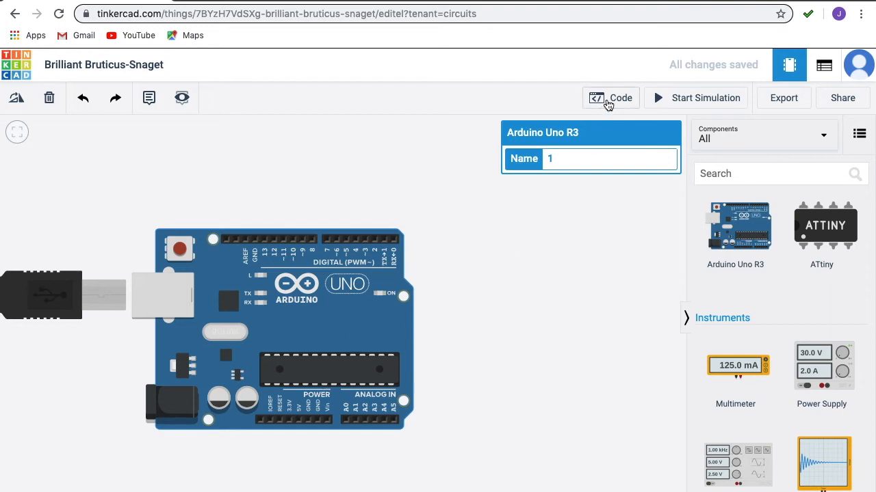
{"action": "left_click", "coordinate": [609, 100]}
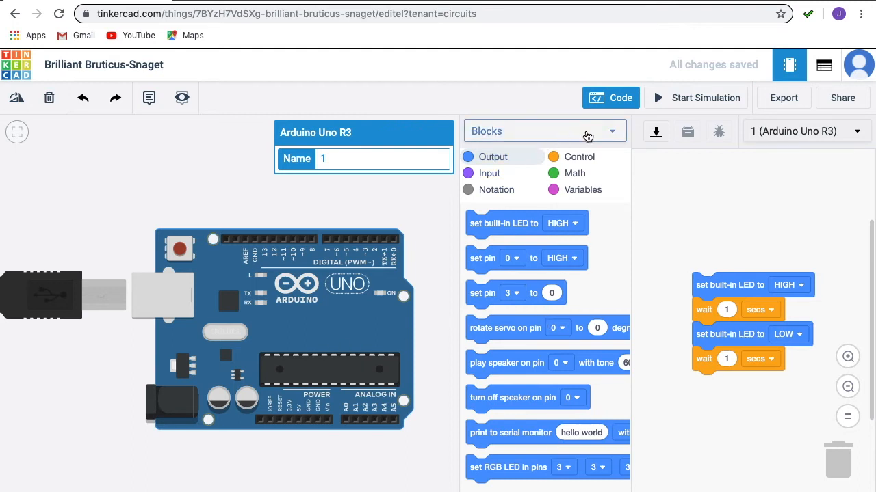
{"action": "left_click", "coordinate": [588, 137]}
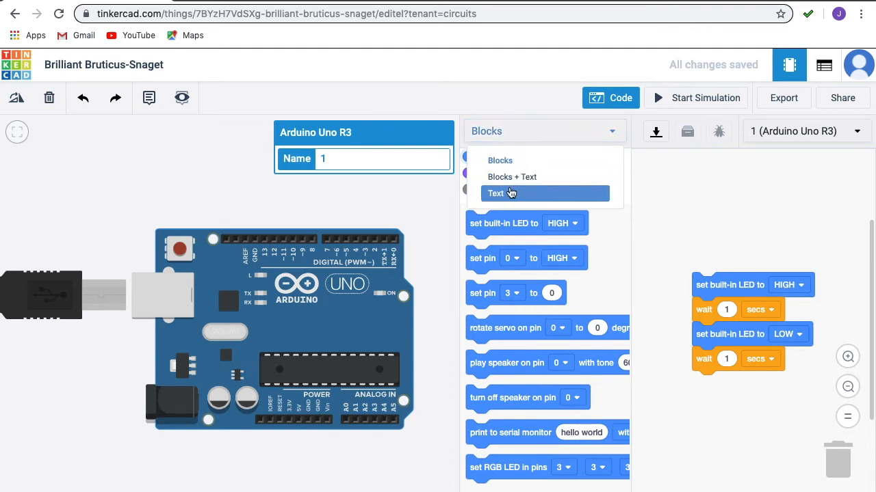
{"action": "left_click", "coordinate": [507, 195]}
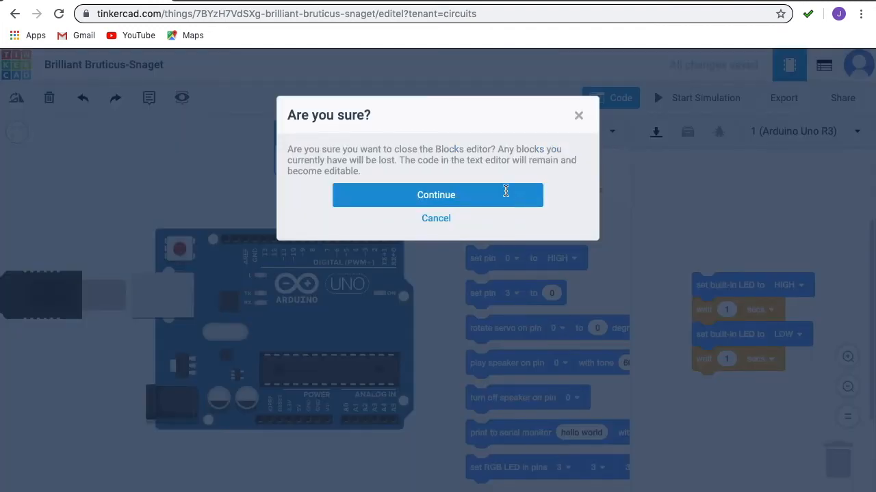
{"action": "left_click", "coordinate": [506, 196]}
{"action": "left_click", "coordinate": [613, 135]}
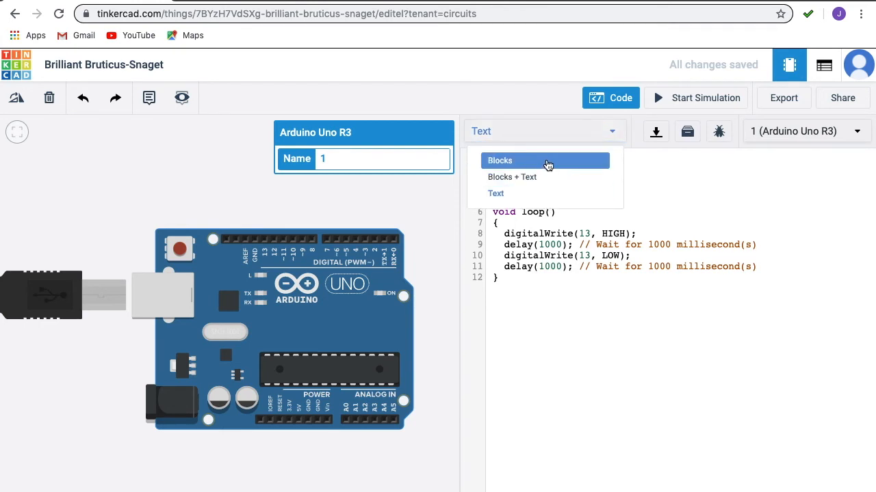
{"action": "left_click", "coordinate": [532, 195]}
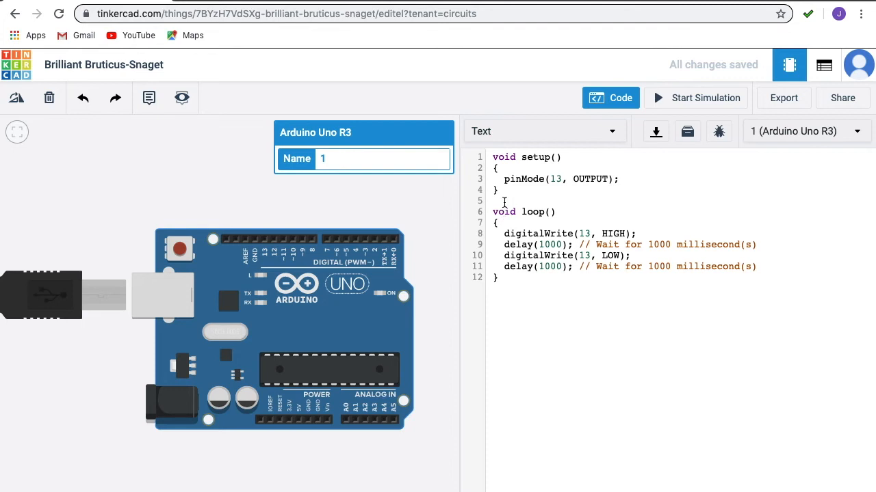
{"action": "left_click_drag", "start_coordinate": [504, 179], "coordinate": [630, 177]}
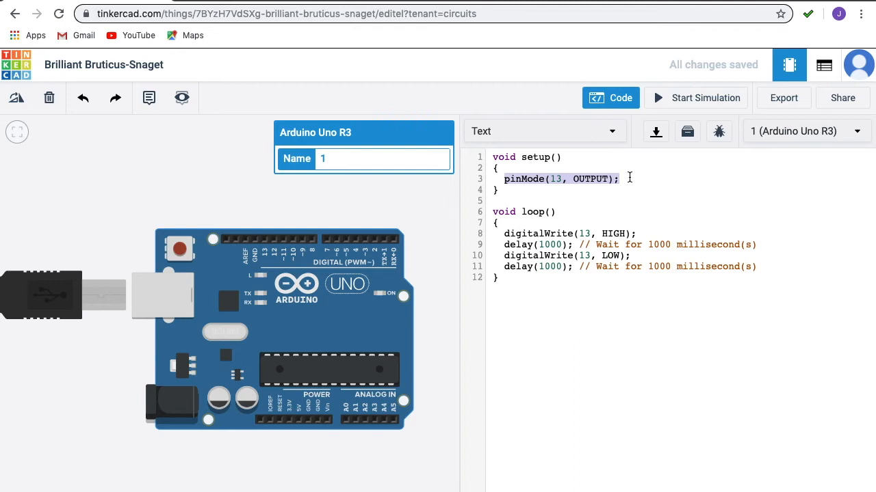
{"action": "left_click_drag", "start_coordinate": [504, 189], "coordinate": [492, 154]}
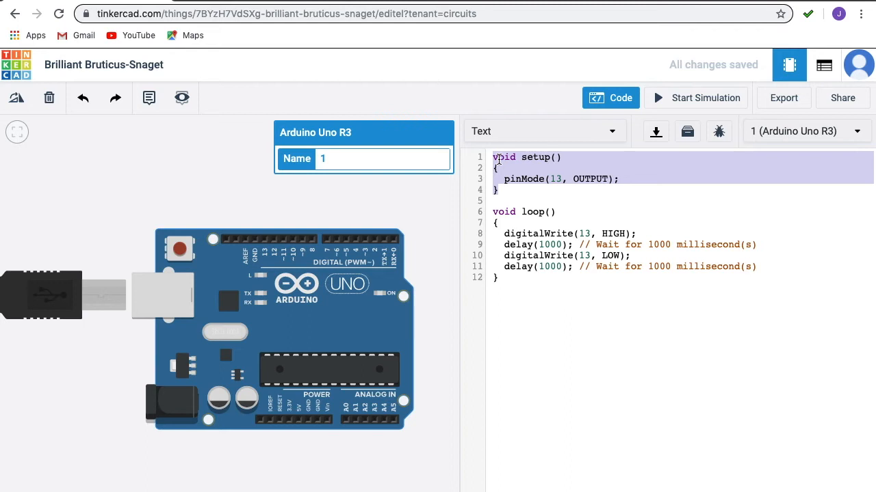
{"action": "left_click_drag", "start_coordinate": [509, 279], "coordinate": [491, 213]}
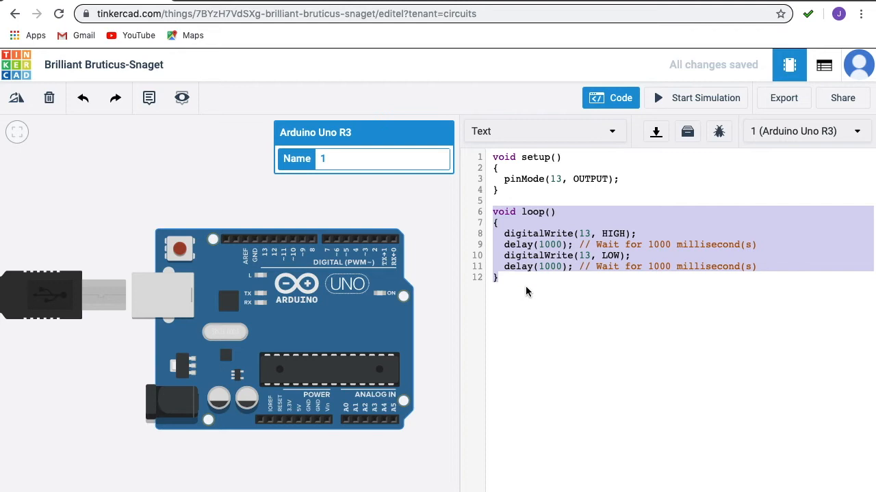
Step: Add an empty while(1) { } block below loop() with a blank line inside its braces
{"action": "key", "text": "ctrl+x"}
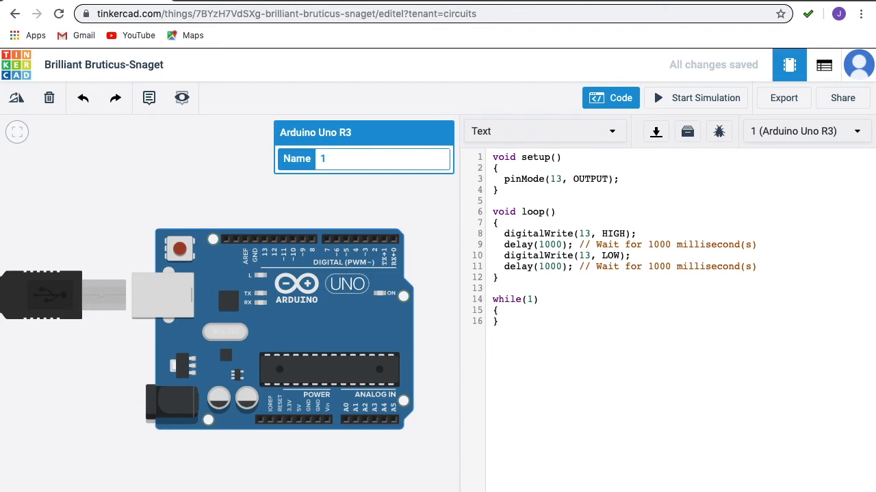
{"action": "key", "text": "Return"}
{"action": "left_click_drag", "start_coordinate": [492, 300], "coordinate": [494, 329]}
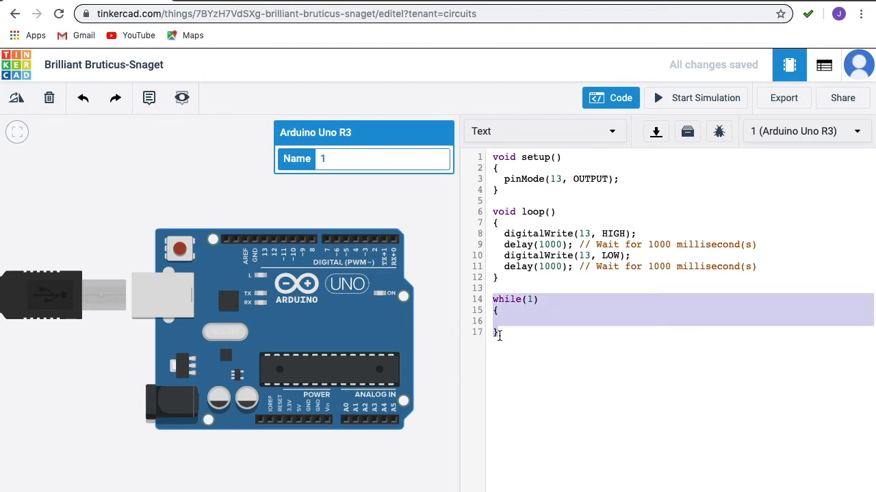
{"action": "left_click", "coordinate": [524, 301]}
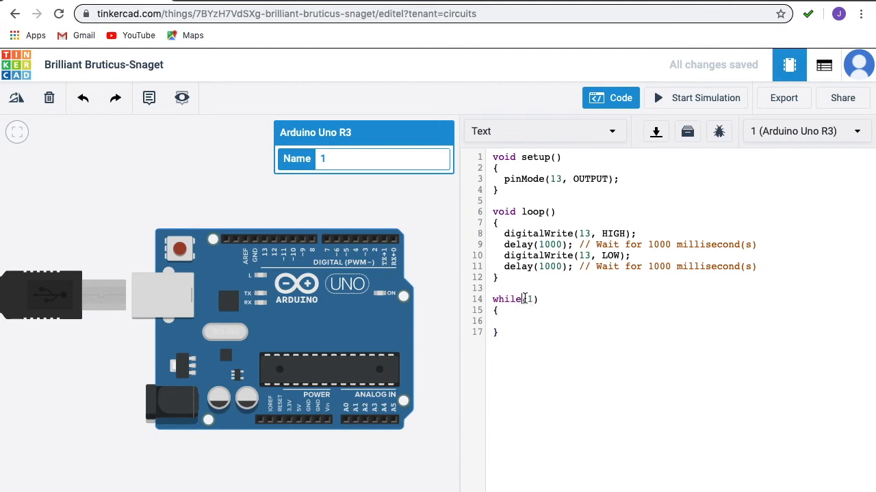
{"action": "left_click", "coordinate": [532, 300]}
{"action": "left_click", "coordinate": [504, 323]}
Step: Delete the while(1) block below loop(), then highlight the loop body on lines 8–11
{"action": "left_click", "coordinate": [499, 315]}
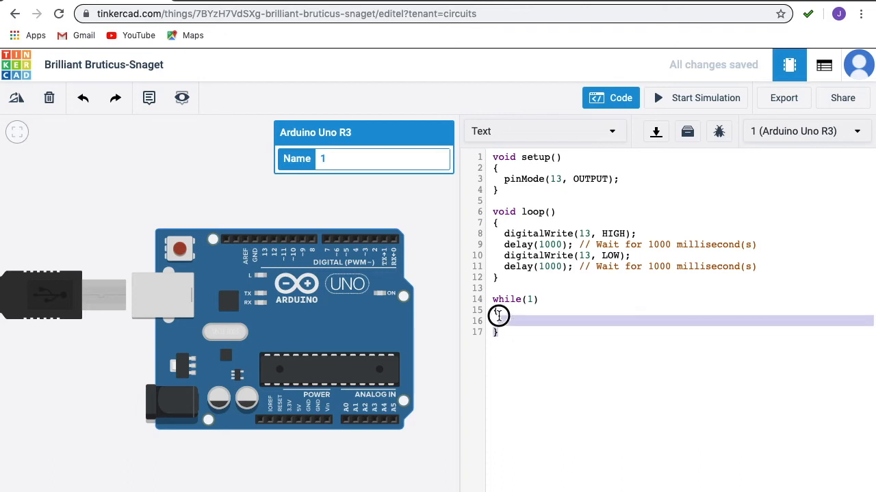
{"action": "left_click_drag", "start_coordinate": [498, 316], "coordinate": [491, 297]}
{"action": "key", "text": "BackSpace"}
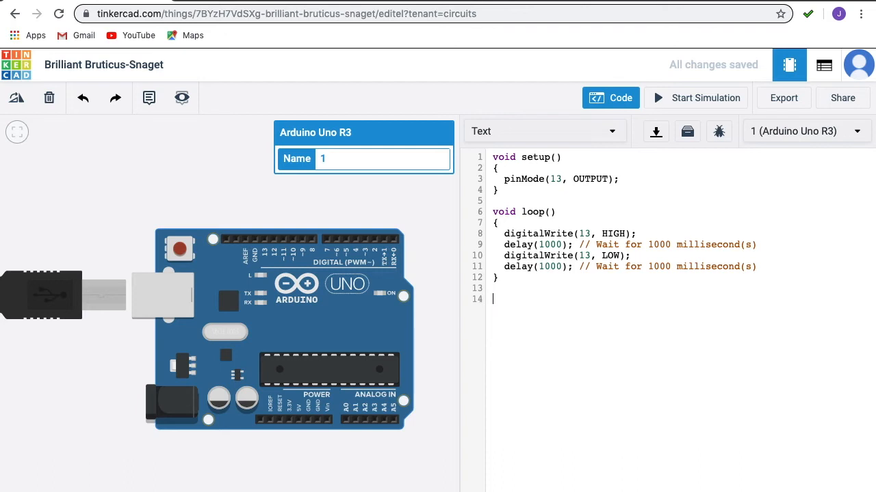
{"action": "left_click_drag", "start_coordinate": [764, 268], "coordinate": [478, 237]}
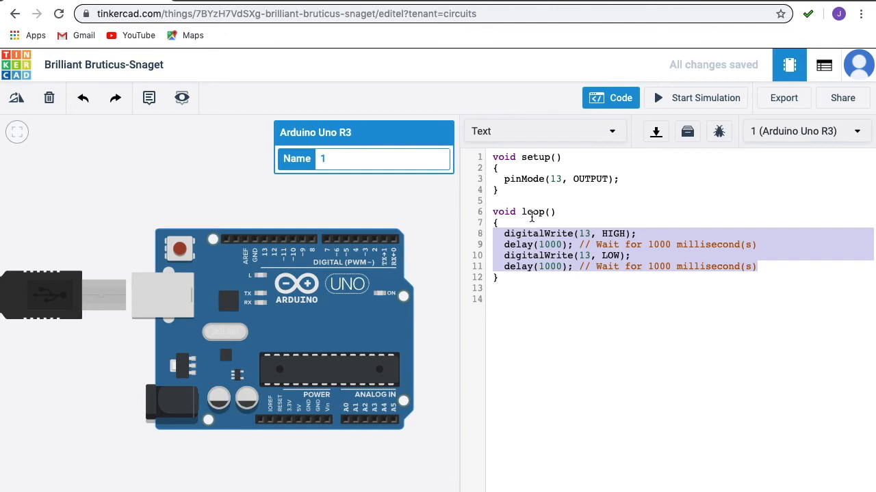
{"action": "left_click", "coordinate": [497, 224]}
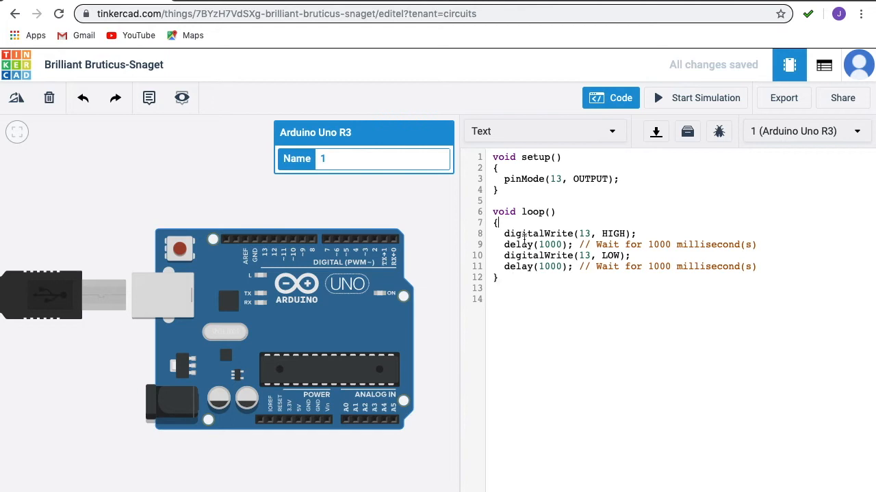
{"action": "triple_click", "coordinate": [501, 178]}
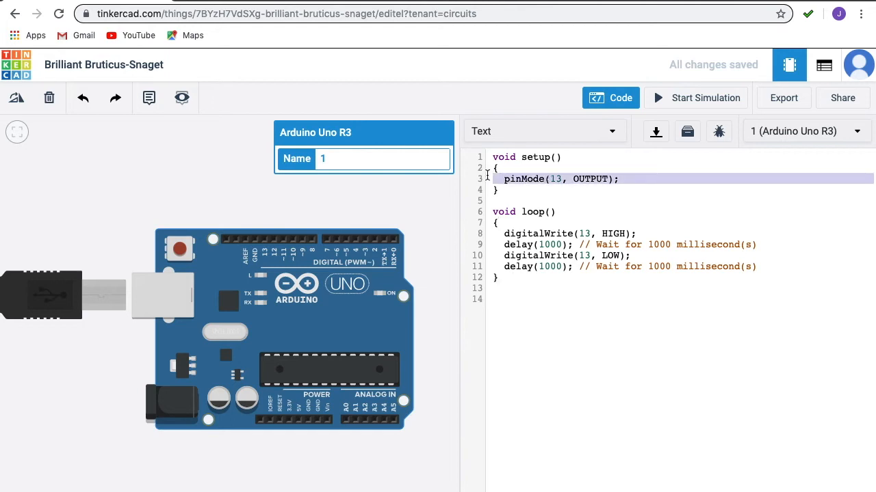
{"action": "double_click", "coordinate": [524, 179]}
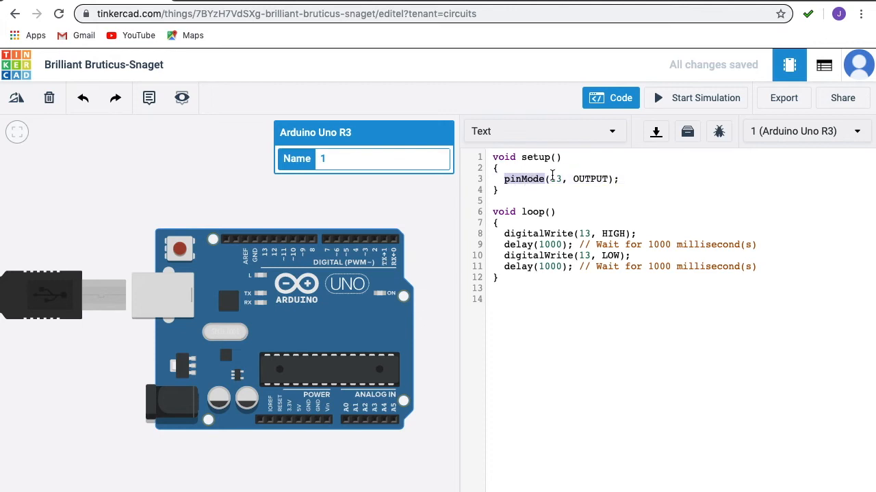
{"action": "double_click", "coordinate": [555, 179]}
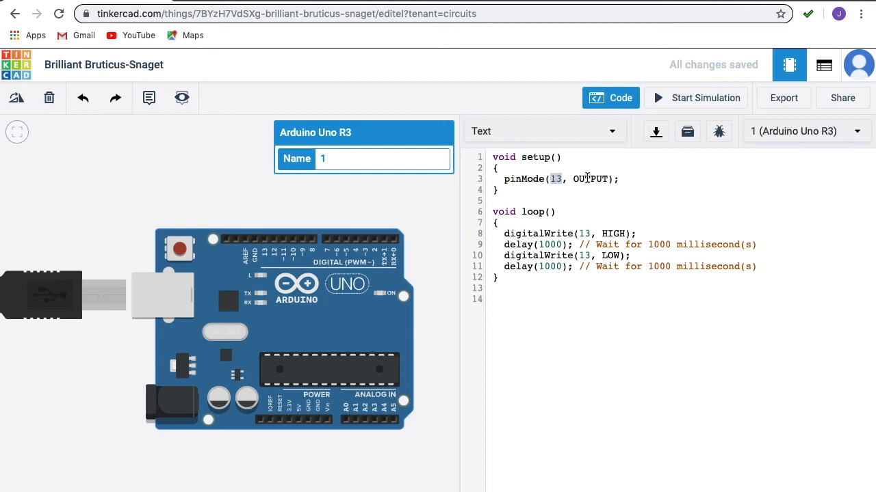
{"action": "double_click", "coordinate": [587, 179]}
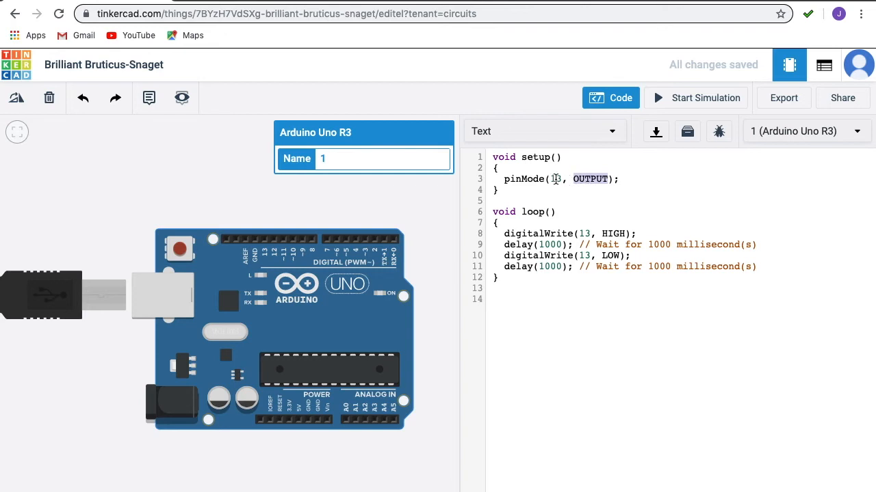
{"action": "double_click", "coordinate": [556, 179]}
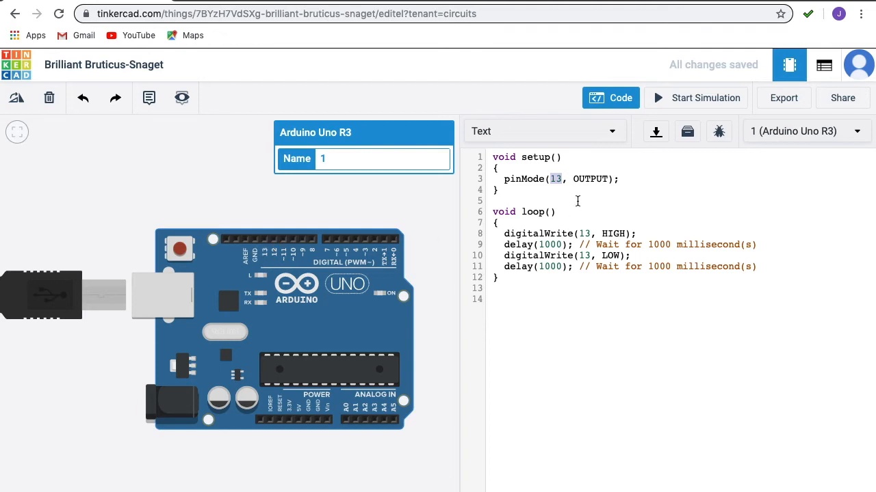
{"action": "double_click", "coordinate": [557, 179]}
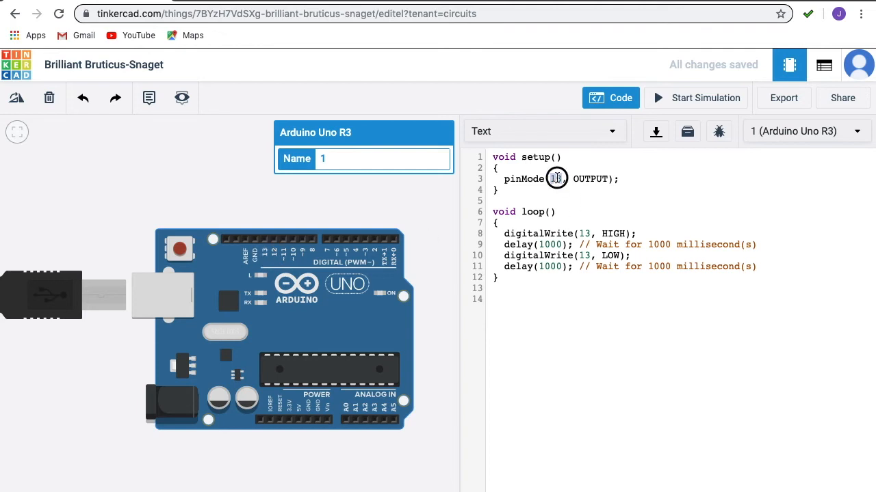
{"action": "double_click", "coordinate": [593, 179]}
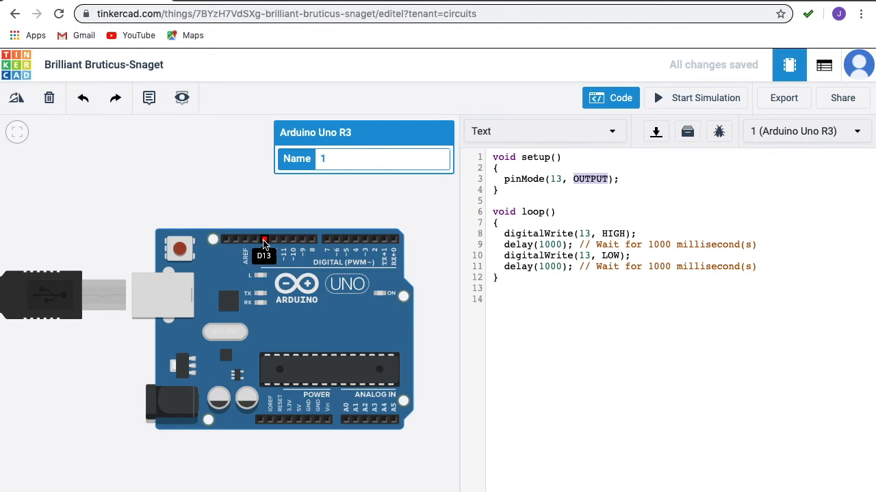
{"action": "left_click", "coordinate": [588, 179]}
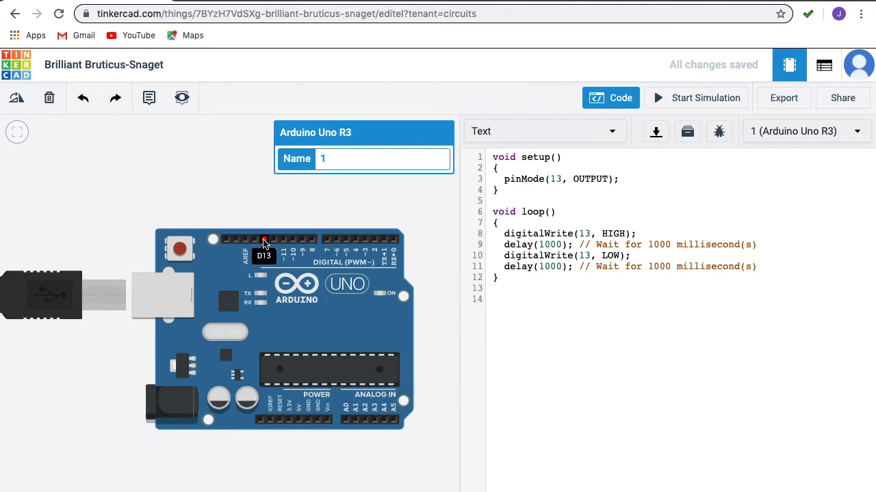
{"action": "double_click", "coordinate": [590, 178]}
{"action": "left_click", "coordinate": [579, 245]}
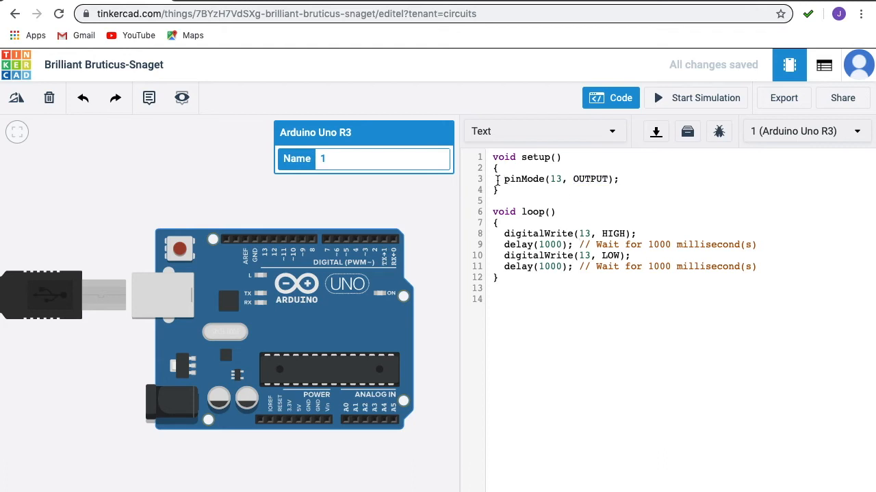
{"action": "double_click", "coordinate": [556, 179]}
{"action": "left_click_drag", "start_coordinate": [504, 234], "coordinate": [620, 263]}
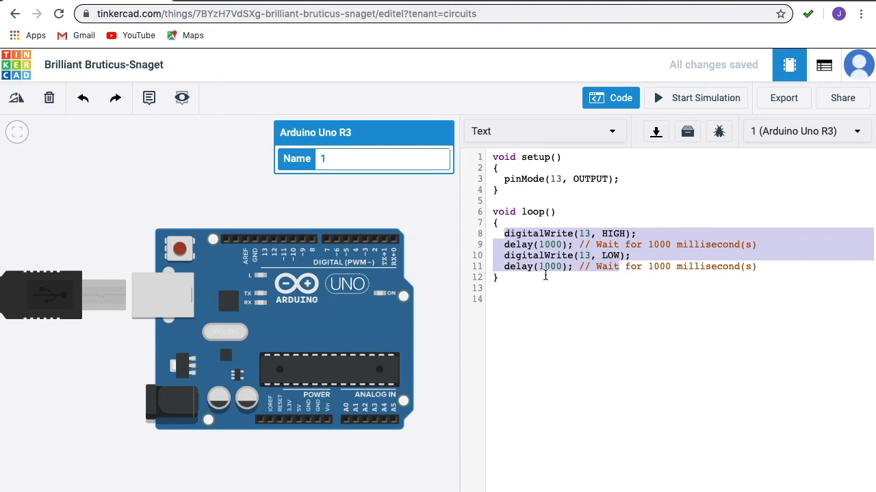
{"action": "left_click", "coordinate": [545, 276]}
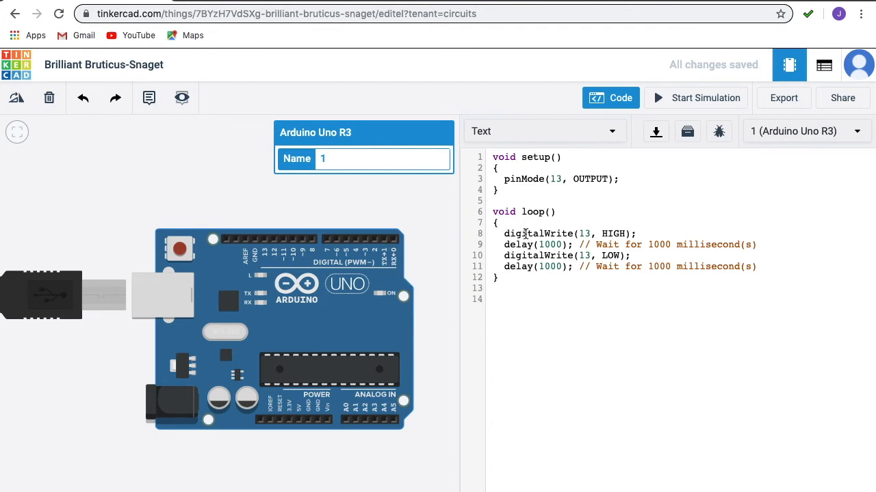
{"action": "double_click", "coordinate": [594, 178]}
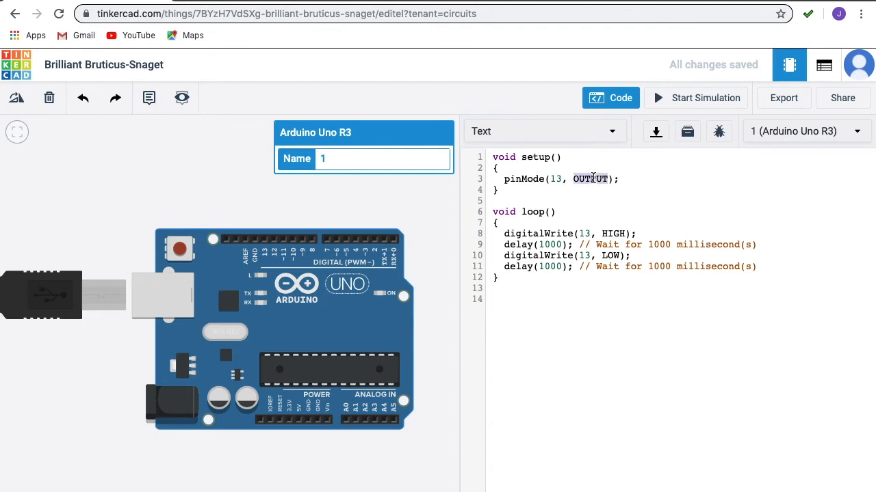
{"action": "left_click", "coordinate": [527, 234]}
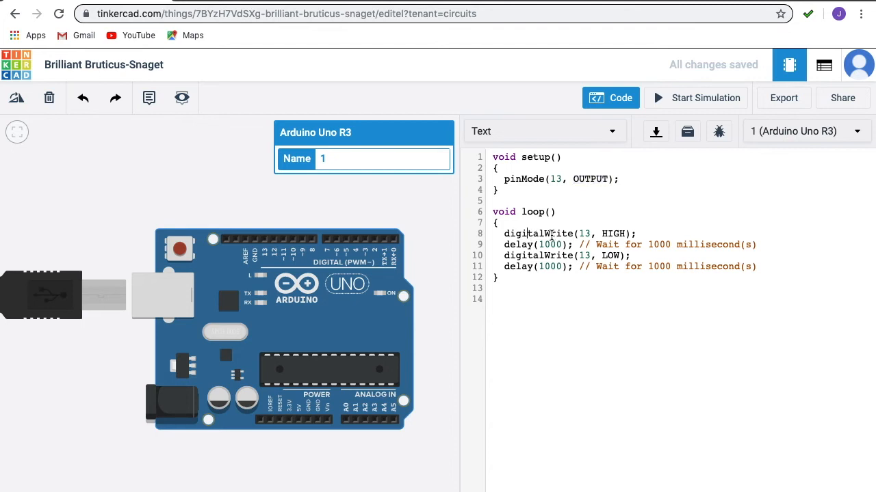
{"action": "double_click", "coordinate": [551, 234]}
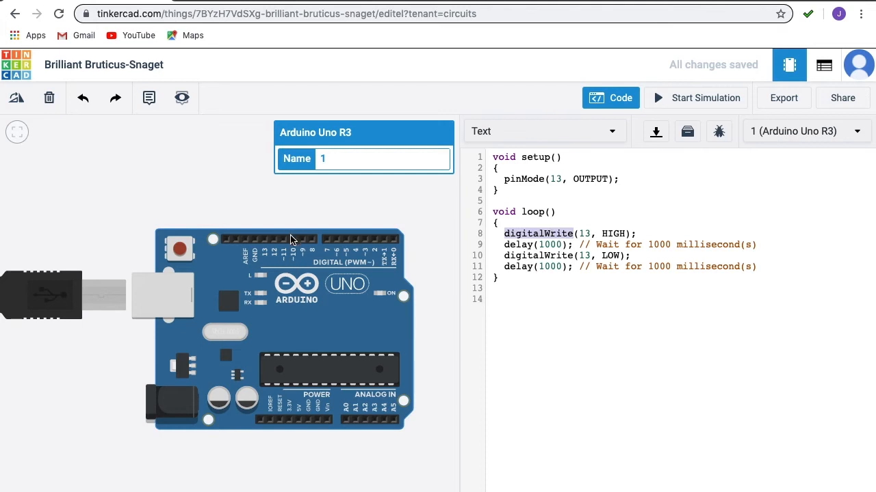
{"action": "double_click", "coordinate": [587, 234]}
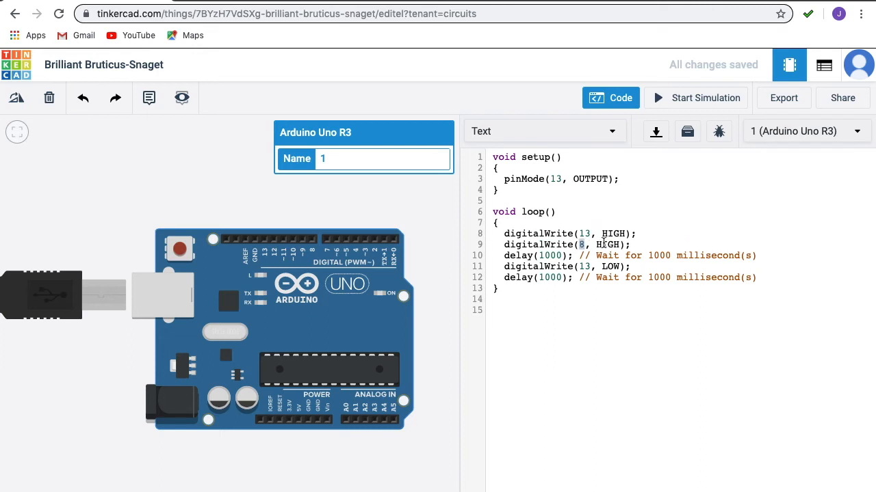
{"action": "left_click", "coordinate": [610, 244]}
{"action": "left_click_drag", "start_coordinate": [632, 244], "coordinate": [506, 243]}
{"action": "key", "text": "BackSpace"}
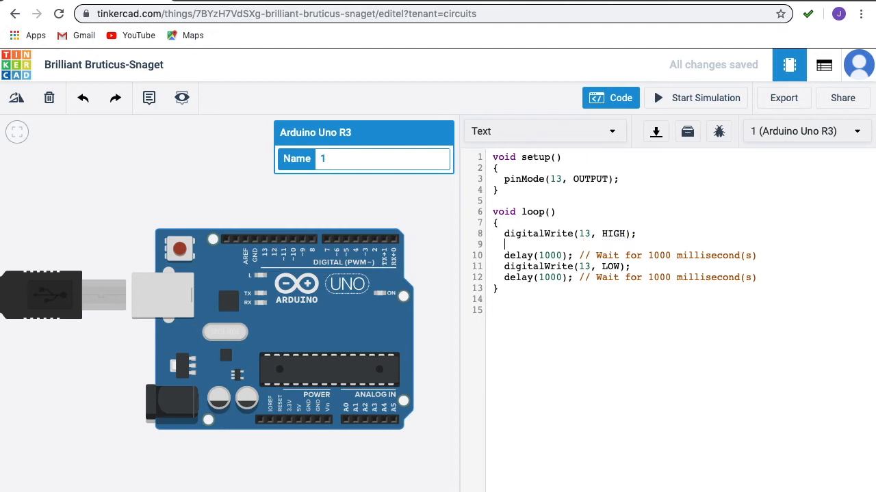
{"action": "key", "text": "BackSpace"}
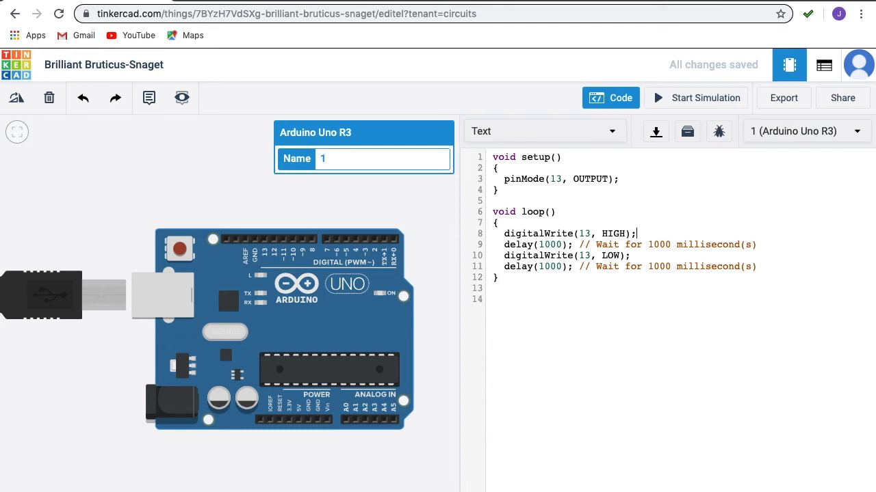
{"action": "double_click", "coordinate": [620, 232]}
Step: Inspect the blink sketch, highlighting LOW, HIGH and the 1000 ms delay after HIGH
{"action": "double_click", "coordinate": [611, 255]}
{"action": "left_click", "coordinate": [526, 232]}
{"action": "key", "text": "Home"}
{"action": "triple_click", "coordinate": [585, 233]}
{"action": "left_click", "coordinate": [586, 233]}
{"action": "left_click", "coordinate": [614, 234]}
{"action": "double_click", "coordinate": [614, 234]}
{"action": "double_click", "coordinate": [543, 244]}
{"action": "triple_click", "coordinate": [516, 245]}
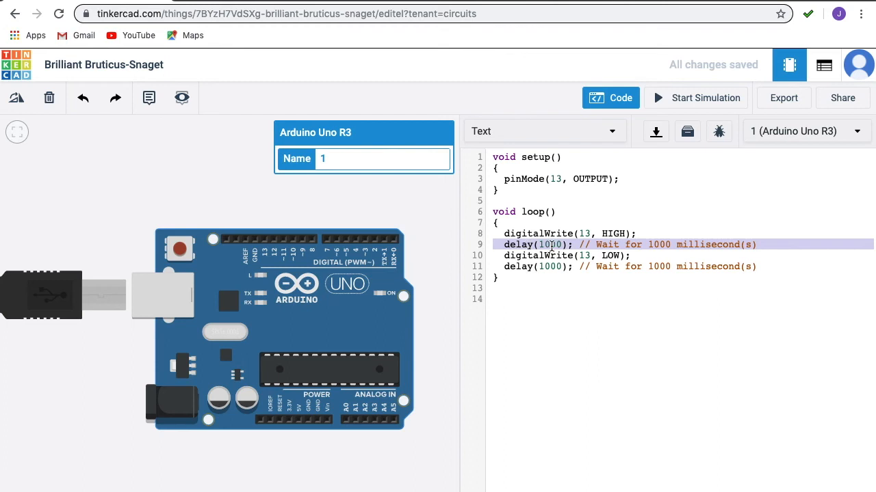
{"action": "double_click", "coordinate": [551, 244]}
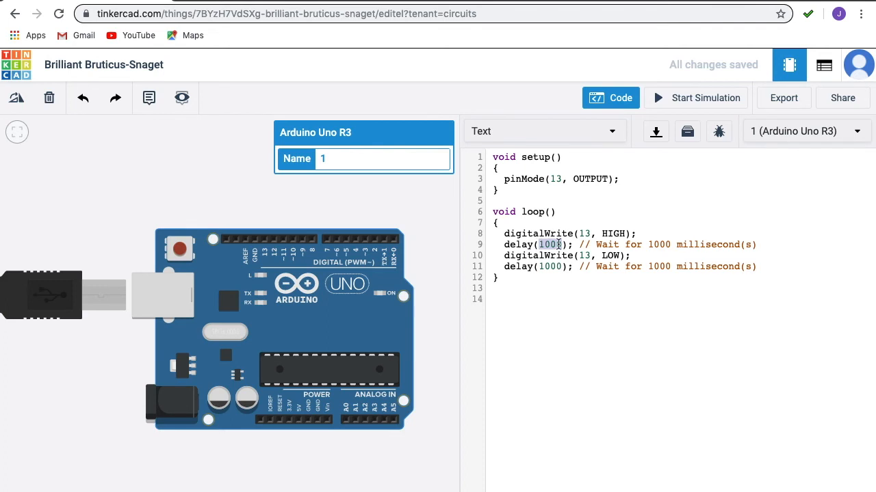
{"action": "double_click", "coordinate": [537, 256]}
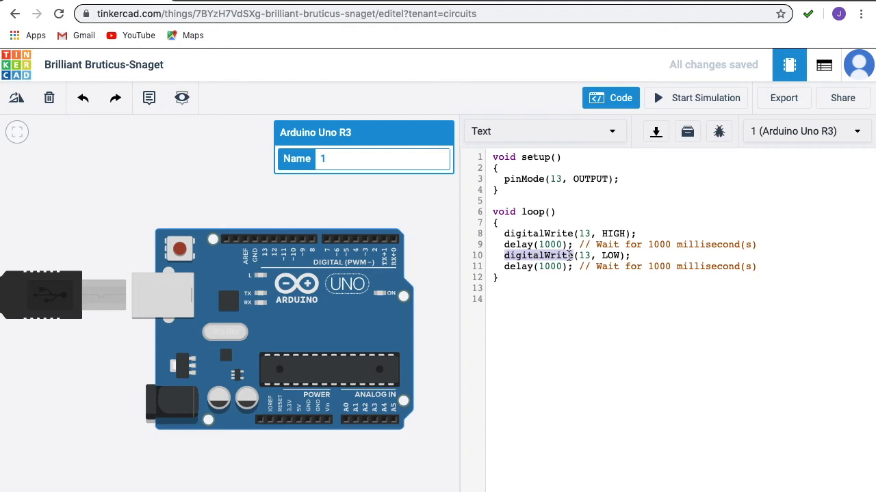
{"action": "left_click", "coordinate": [504, 256]}
{"action": "left_click_drag", "start_coordinate": [504, 255], "coordinate": [572, 257]}
{"action": "triple_click", "coordinate": [585, 255]}
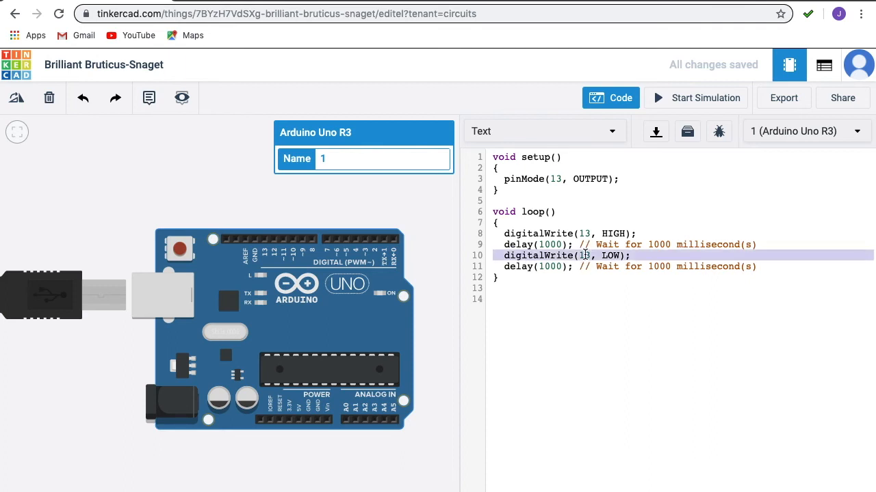
{"action": "double_click", "coordinate": [611, 256]}
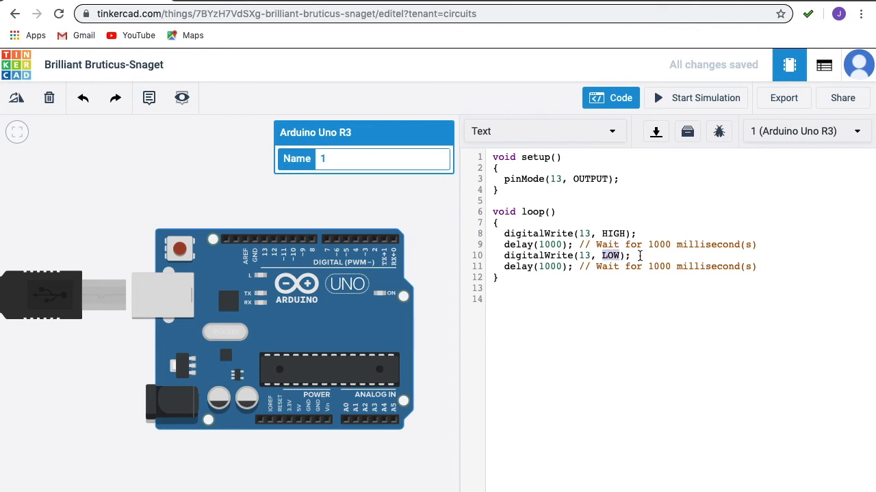
{"action": "left_click", "coordinate": [639, 255]}
Step: Hide the code, run the blink circuit simulation, then stop it
{"action": "left_click", "coordinate": [630, 103]}
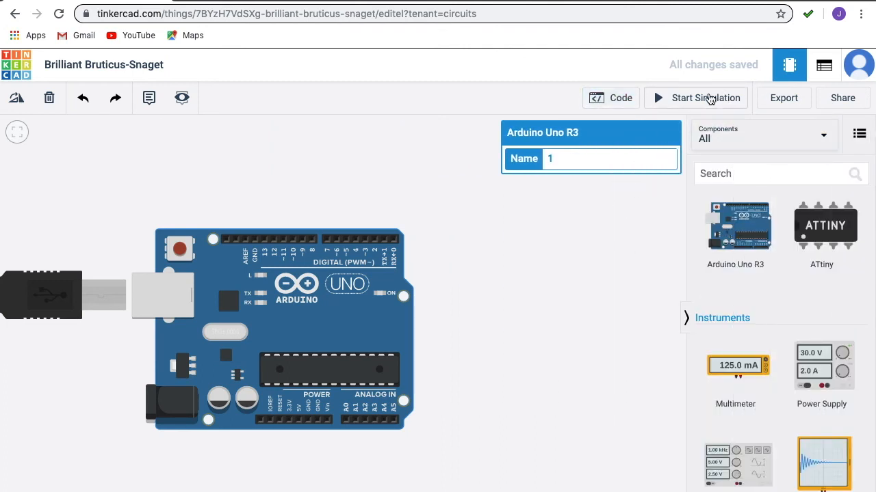
{"action": "left_click", "coordinate": [711, 99]}
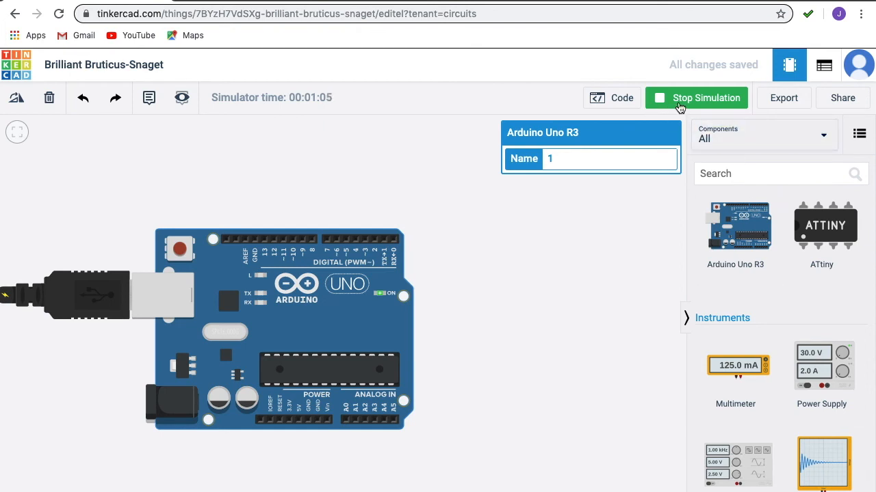
{"action": "left_click", "coordinate": [680, 106]}
Step: Reopen the sketch to check both 1000 ms delays, then close the code editor
{"action": "left_click", "coordinate": [626, 100]}
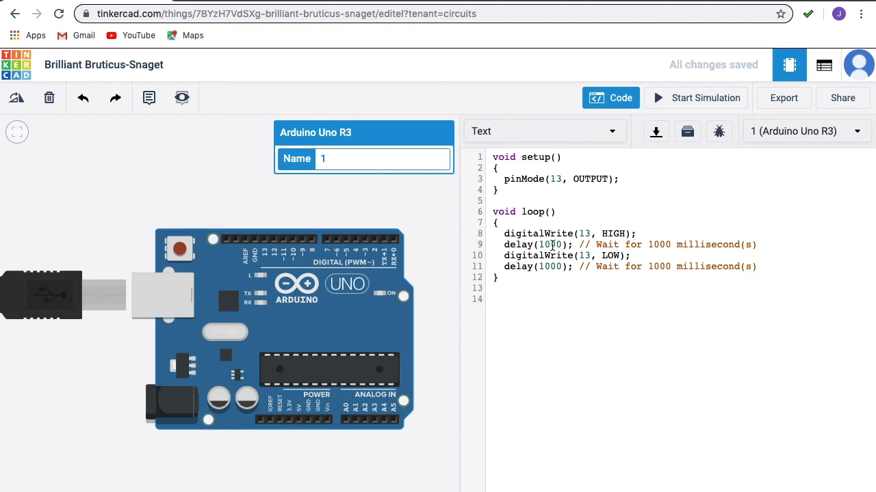
{"action": "double_click", "coordinate": [552, 244]}
{"action": "double_click", "coordinate": [548, 267]}
{"action": "left_click", "coordinate": [618, 101]}
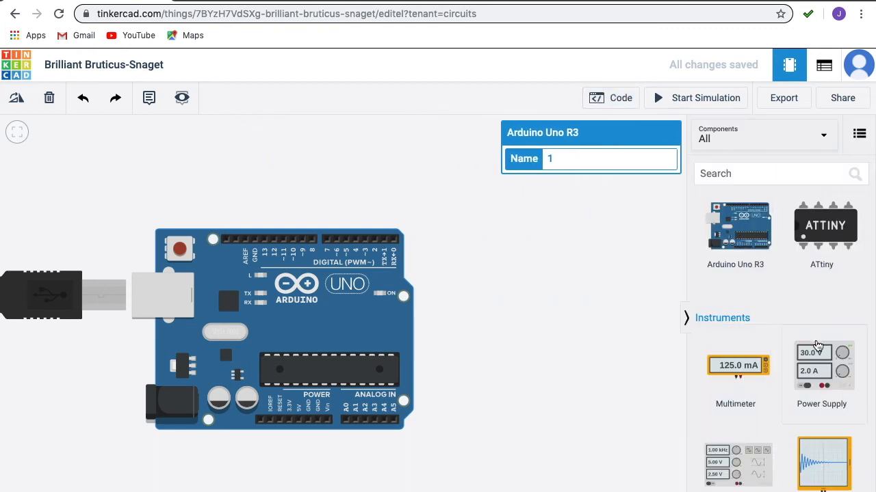
Step: Place an oscilloscope on the canvas above the Arduino Uno
{"action": "left_click_drag", "start_coordinate": [816, 457], "coordinate": [270, 216]}
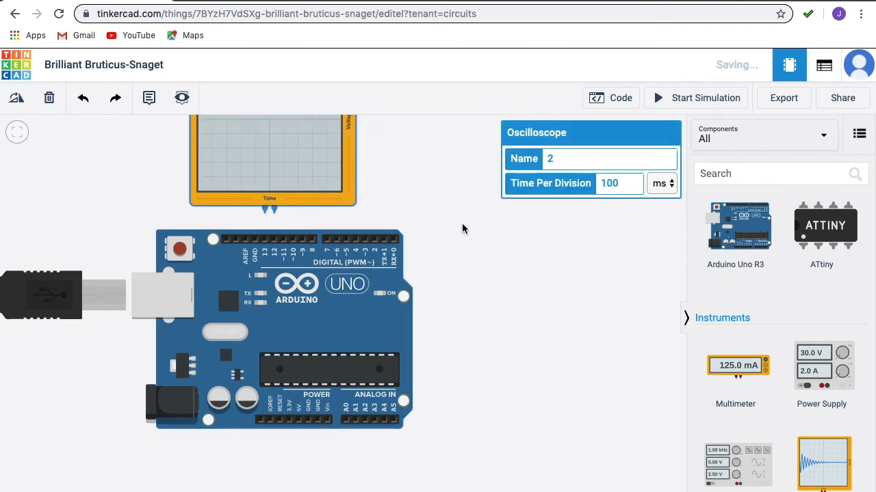
{"action": "scroll", "coordinate": [462, 228], "scroll_direction": "up", "scroll_amount": 2}
{"action": "scroll", "coordinate": [462, 228], "scroll_direction": "down", "scroll_amount": 4}
{"action": "scroll", "coordinate": [462, 229], "scroll_direction": "up", "scroll_amount": 2}
{"action": "left_click_drag", "start_coordinate": [433, 186], "coordinate": [486, 282]}
Step: Wire the scope's negative probe to GND and its positive probe to pin D13
{"action": "left_click", "coordinate": [355, 307]}
{"action": "left_click", "coordinate": [345, 335]}
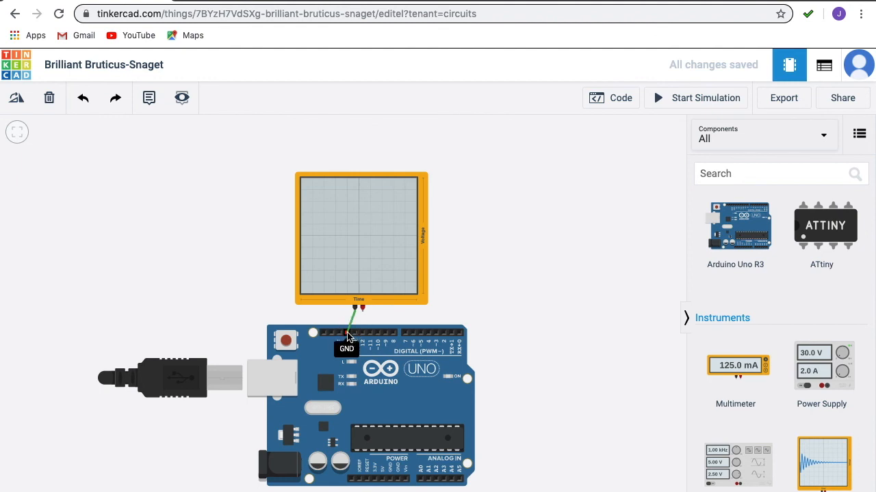
{"action": "left_click", "coordinate": [363, 307]}
{"action": "left_click", "coordinate": [363, 333]}
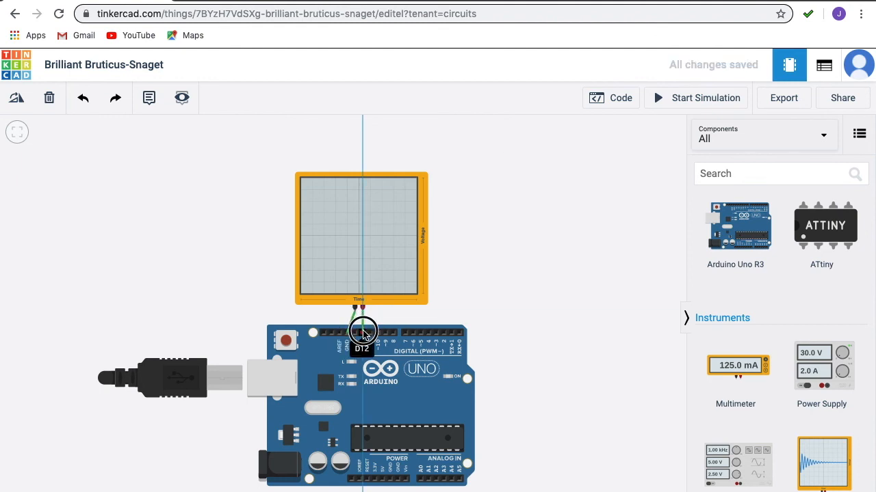
{"action": "left_click_drag", "start_coordinate": [363, 333], "coordinate": [356, 334]}
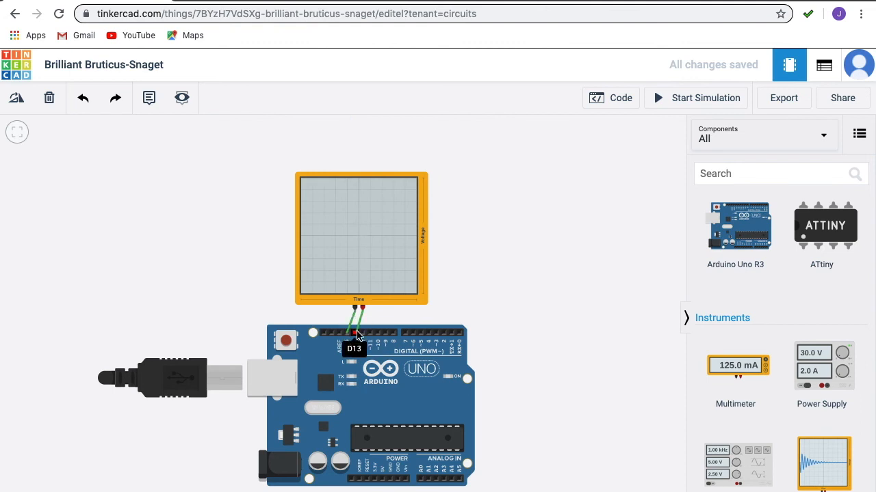
{"action": "mouse_move", "coordinate": [383, 220]}
{"action": "left_mouse_down"}
{"action": "mouse_move", "coordinate": [365, 218]}
{"action": "mouse_move", "coordinate": [375, 220]}
{"action": "left_mouse_up"}
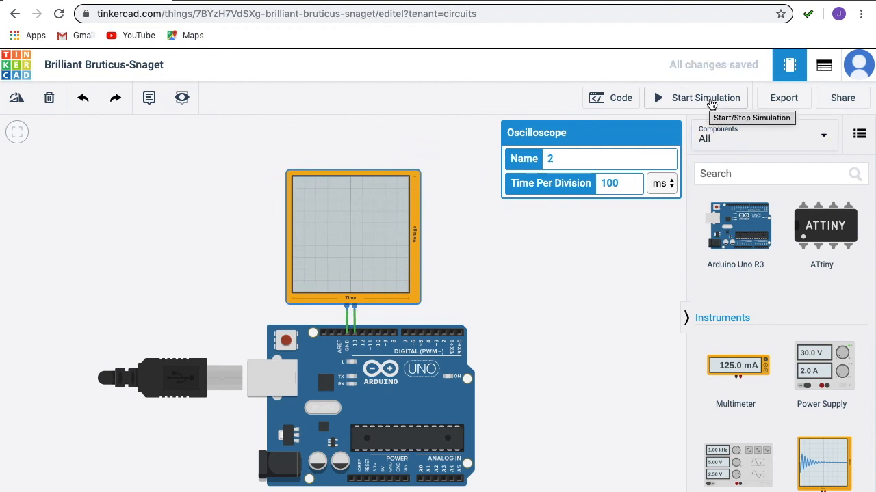
Step: Set Oscilloscope 2 to 1000 ms per division and watch the blink square wave in simulation
{"action": "left_click", "coordinate": [710, 103]}
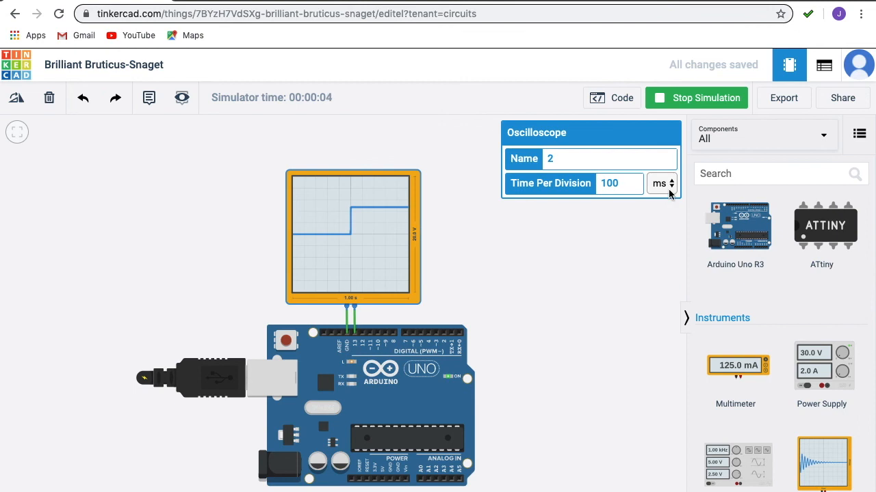
{"action": "type", "text": "0"}
{"action": "left_click", "coordinate": [684, 99]}
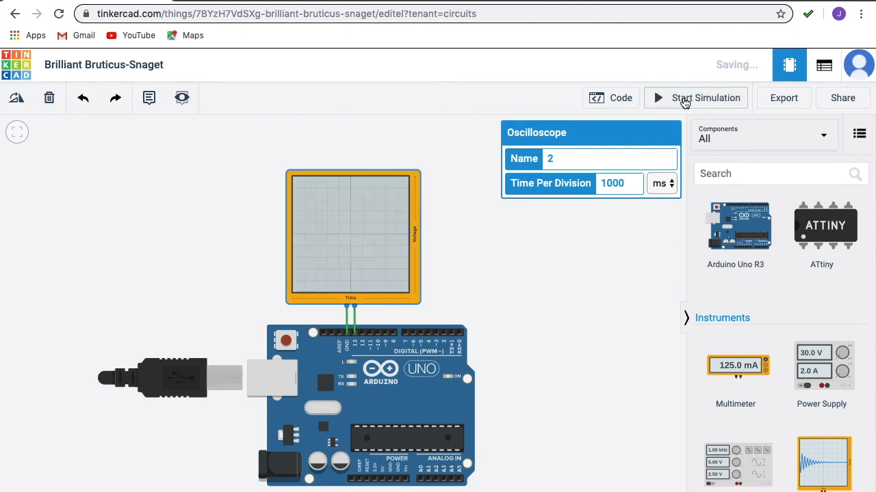
{"action": "left_click", "coordinate": [684, 99]}
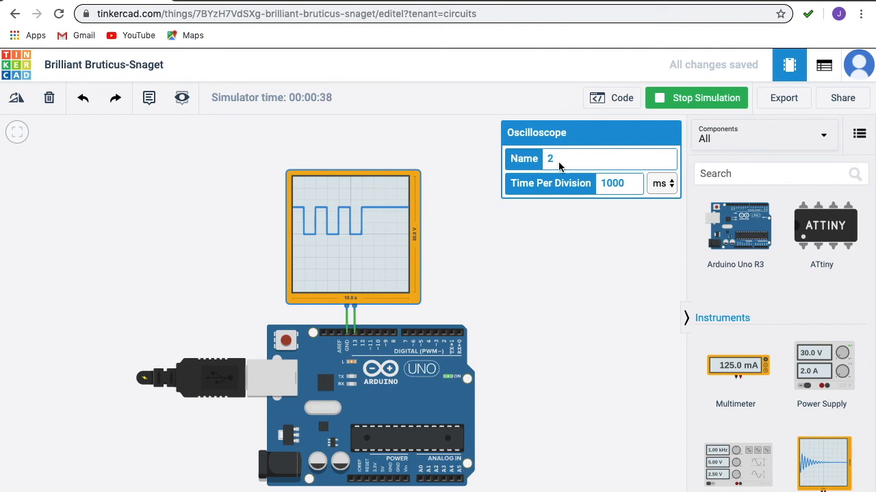
{"action": "left_click", "coordinate": [705, 102]}
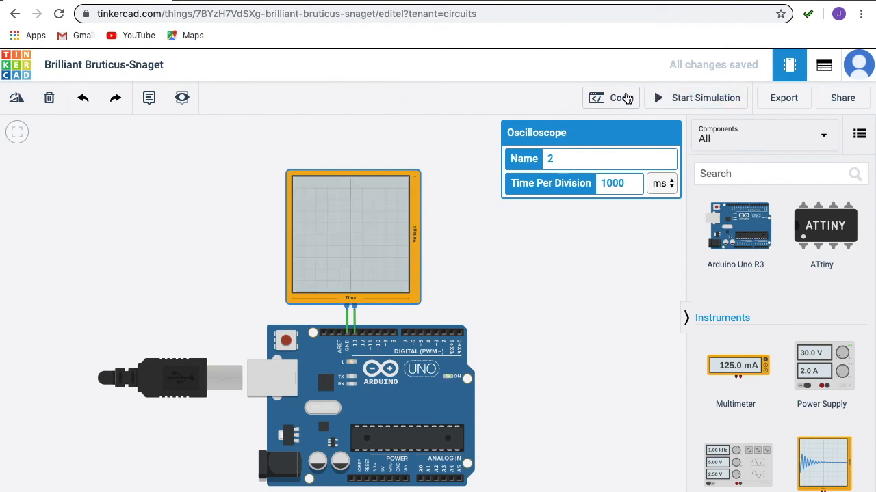
Step: Change line 9 of the sketch to delay(2000) and start a fresh simulation
{"action": "left_click", "coordinate": [624, 98]}
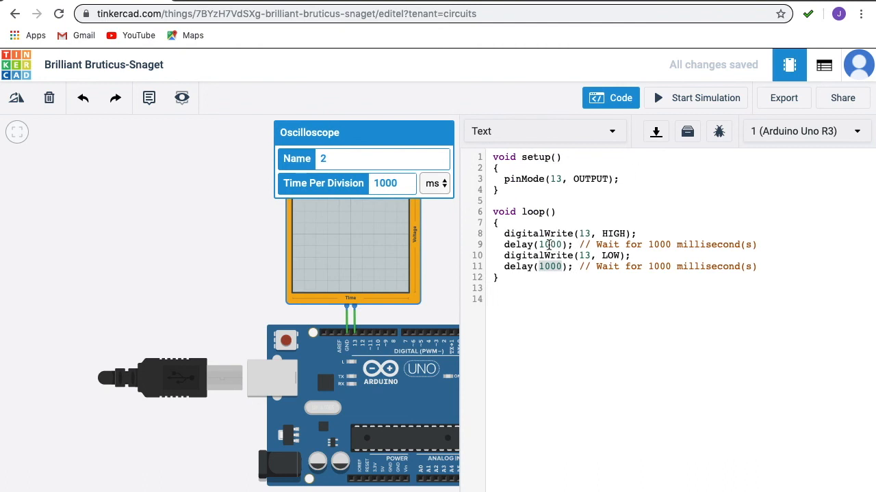
{"action": "left_click", "coordinate": [551, 245]}
{"action": "key", "text": "BackSpace"}
{"action": "key", "text": "BackSpace"}
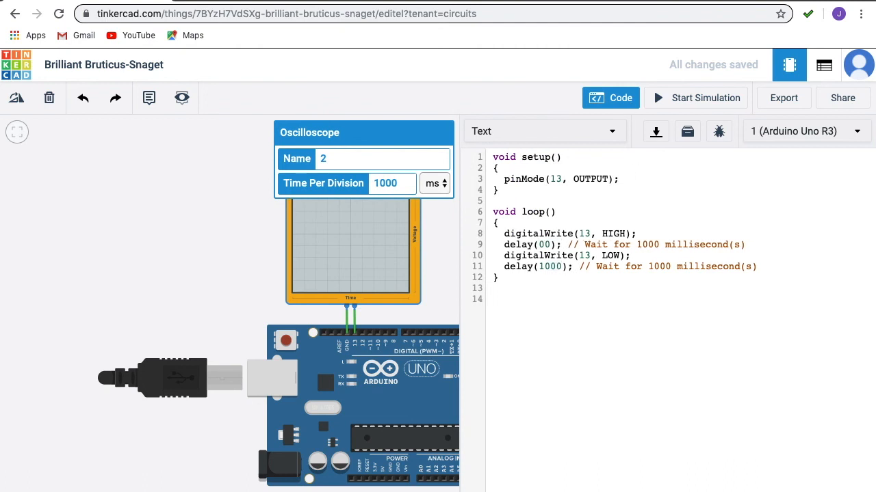
{"action": "type", "text": "20"}
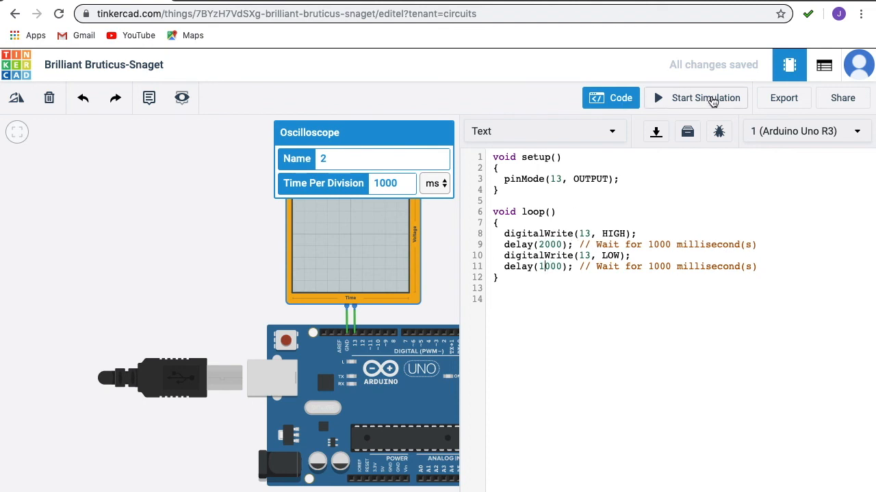
{"action": "left_click", "coordinate": [711, 99]}
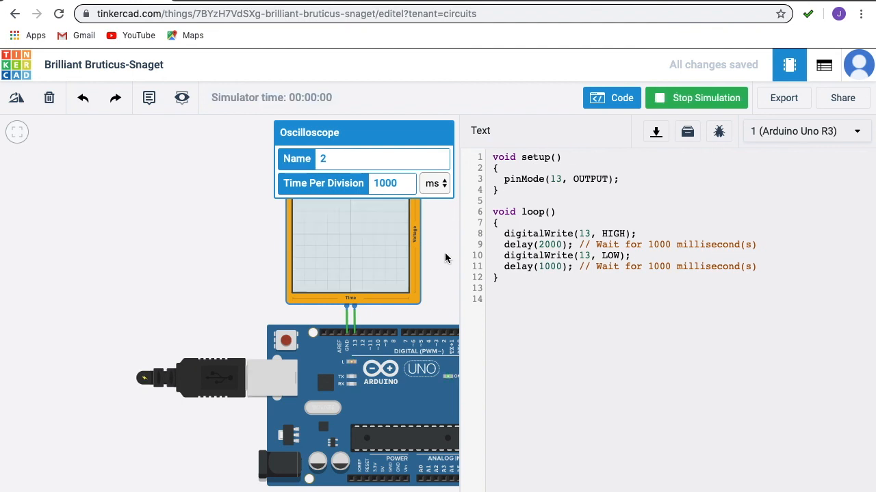
Step: Hide the code editor, observe the longer HIGH pulses on the oscilloscope, then stop the simulation
{"action": "left_click", "coordinate": [600, 101]}
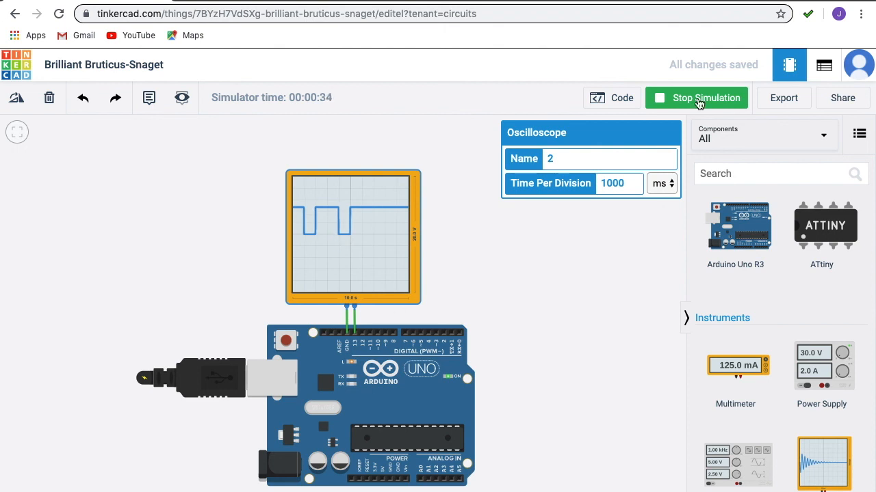
{"action": "left_click", "coordinate": [700, 103]}
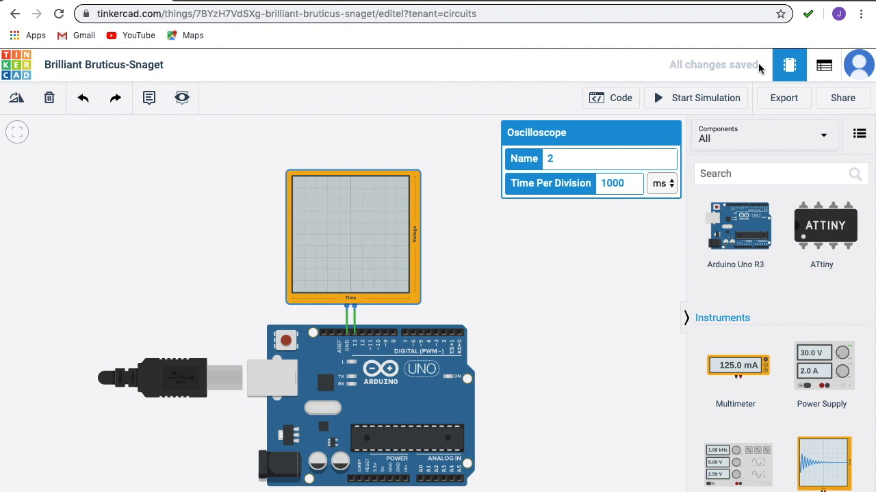
Step: Go back to the dashboard and reopen the Brilliant Bruticus-Snaget design with Tinker this
{"action": "left_click_drag", "start_coordinate": [669, 65], "coordinate": [754, 67]}
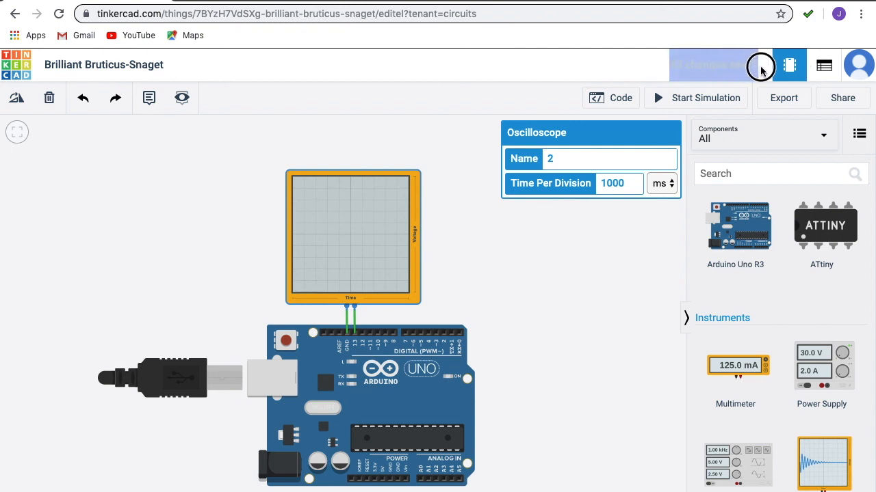
{"action": "left_click", "coordinate": [738, 64]}
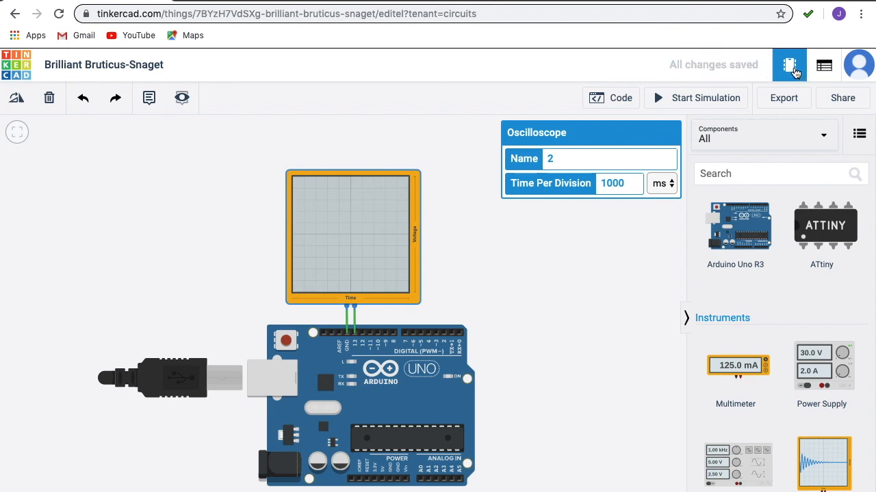
{"action": "left_click", "coordinate": [26, 68]}
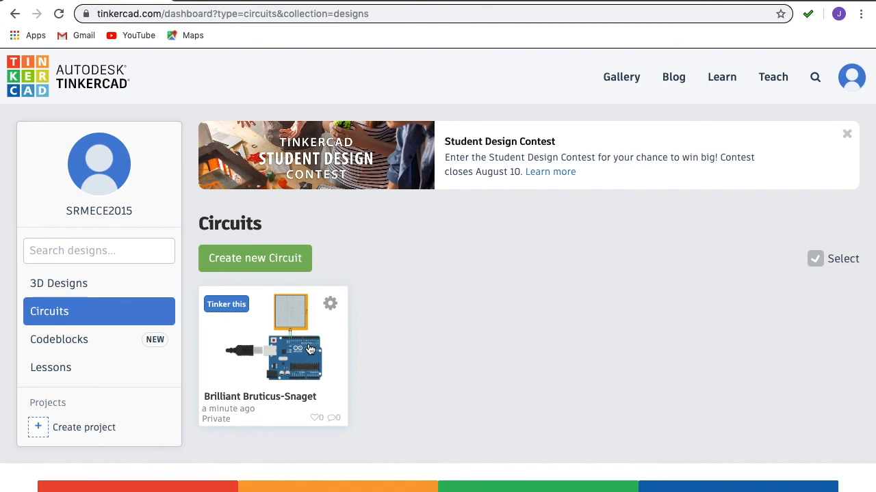
{"action": "left_click", "coordinate": [277, 358]}
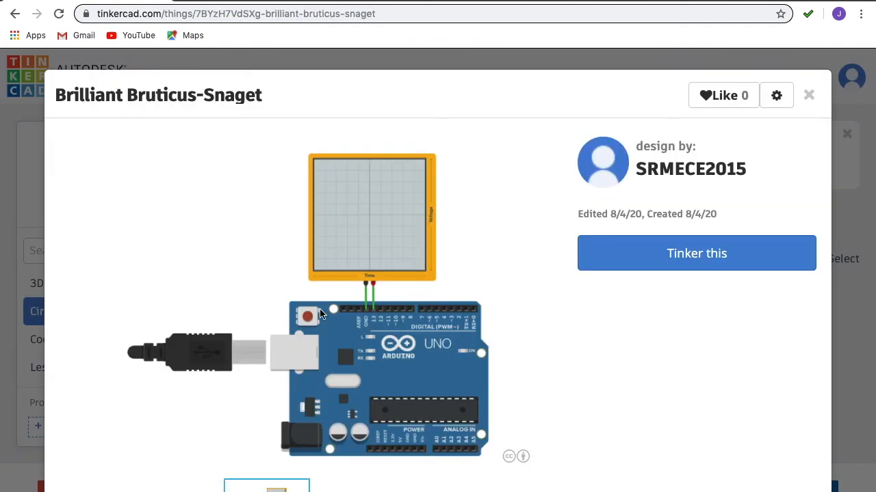
{"action": "left_click", "coordinate": [682, 254]}
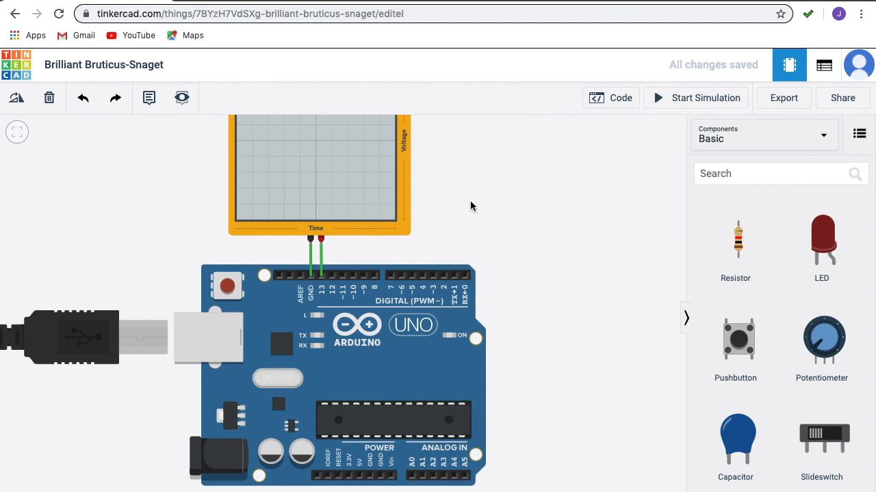
{"action": "scroll", "coordinate": [470, 206], "scroll_direction": "down", "scroll_amount": 5}
{"action": "scroll", "coordinate": [471, 205], "scroll_direction": "up", "scroll_amount": 5}
{"action": "scroll", "coordinate": [470, 205], "scroll_direction": "down", "scroll_amount": 3}
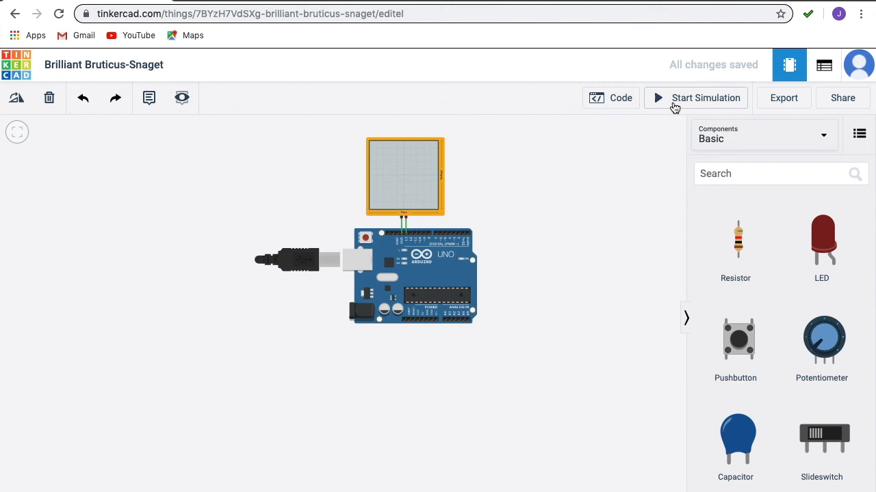
{"action": "left_click", "coordinate": [674, 107]}
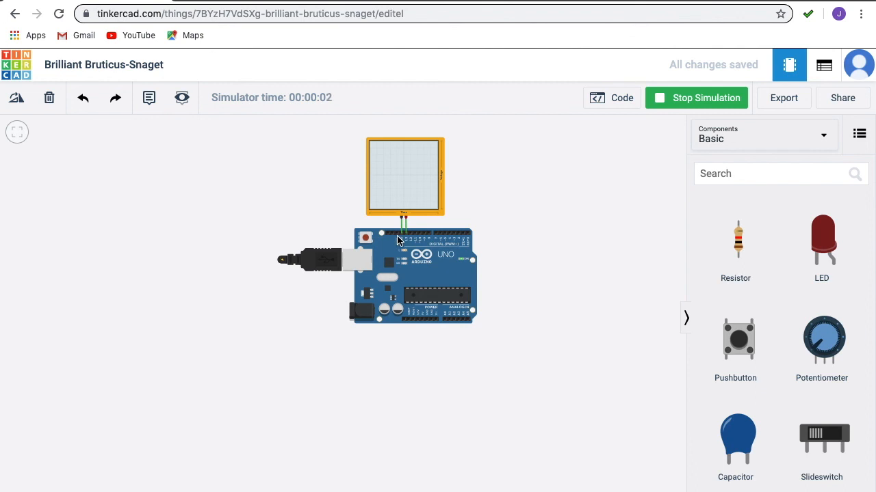
{"action": "left_click", "coordinate": [621, 102]}
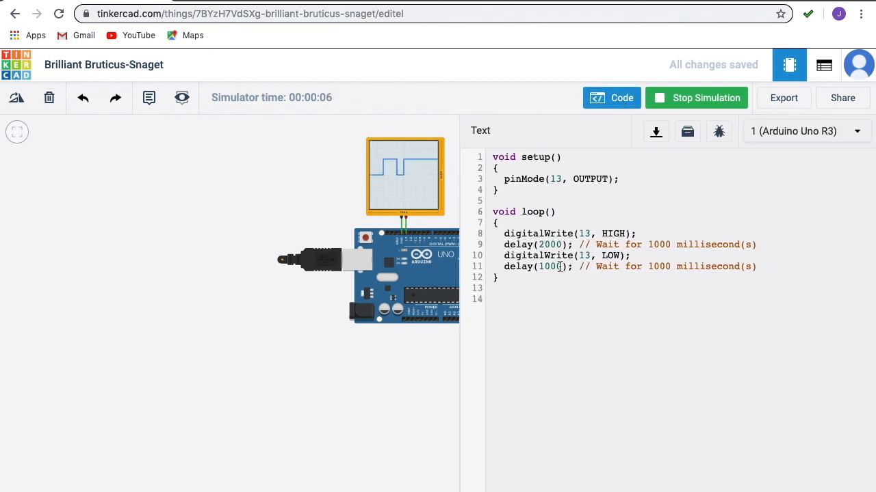
{"action": "left_click", "coordinate": [616, 99]}
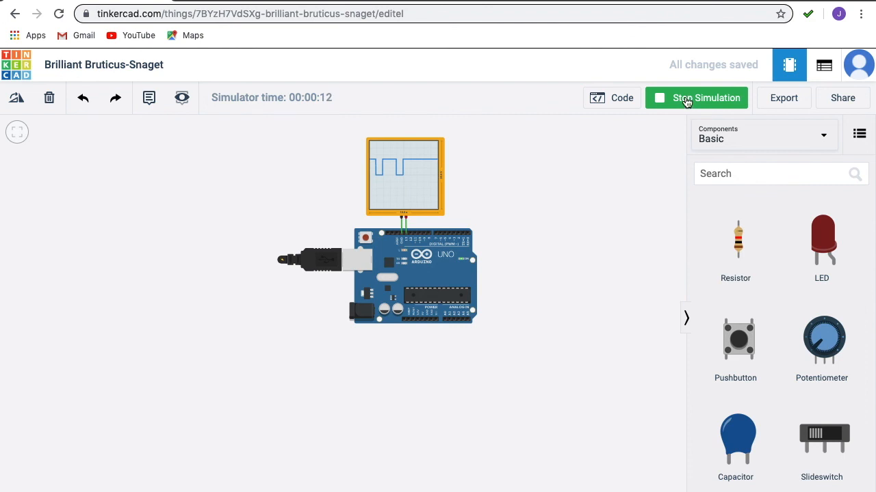
{"action": "left_click", "coordinate": [686, 100]}
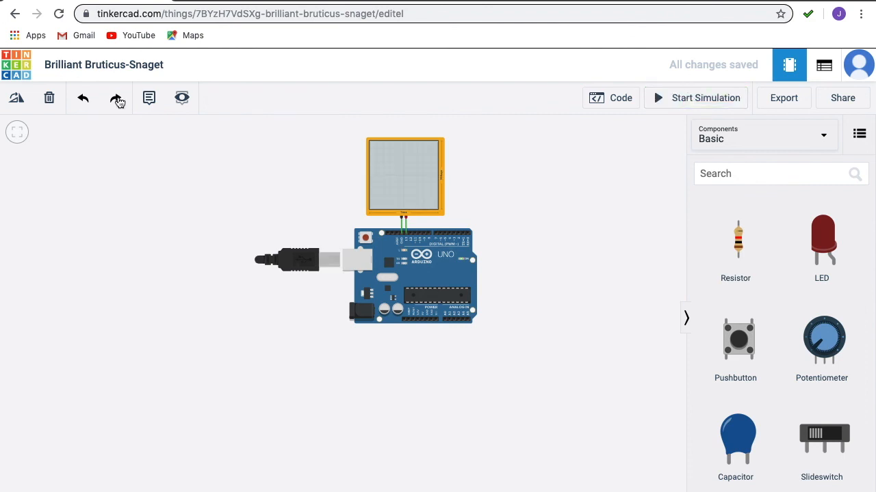
Step: Return to the dashboard and open the gear menu on the Brilliant Bruticus-Snaget card
{"action": "left_click", "coordinate": [24, 66]}
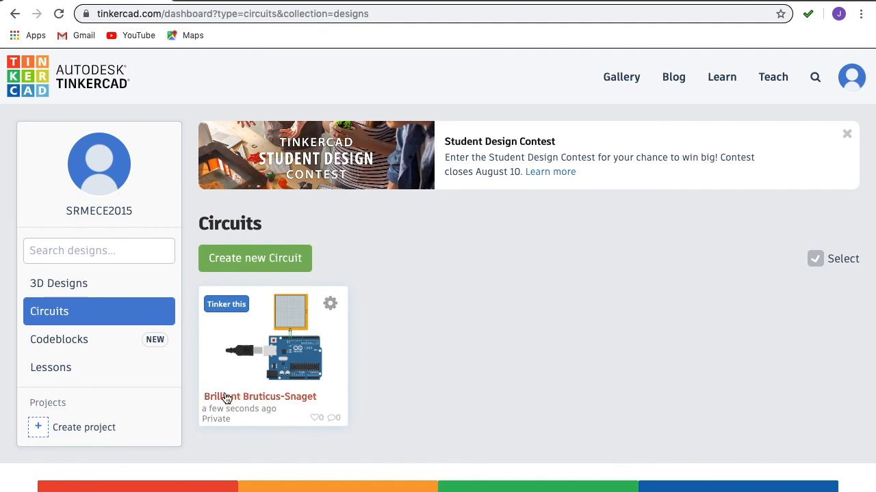
{"action": "left_click", "coordinate": [331, 303]}
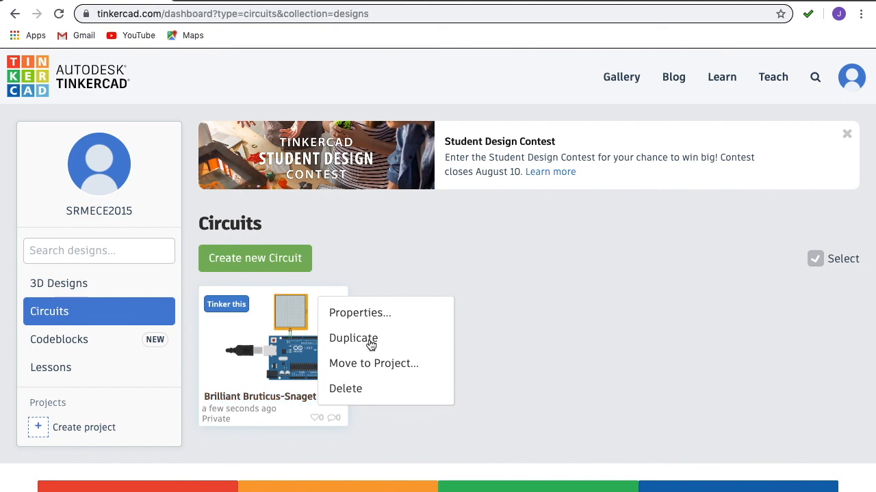
Step: In Properties, rename the design 'Exp:1' with description 'Blink' and save the changes
{"action": "left_click", "coordinate": [379, 313]}
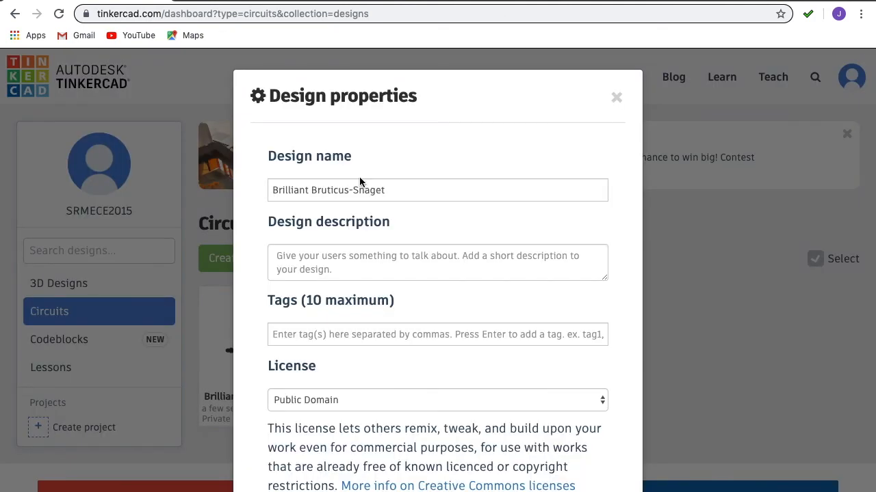
{"action": "left_click_drag", "start_coordinate": [390, 192], "coordinate": [259, 194]}
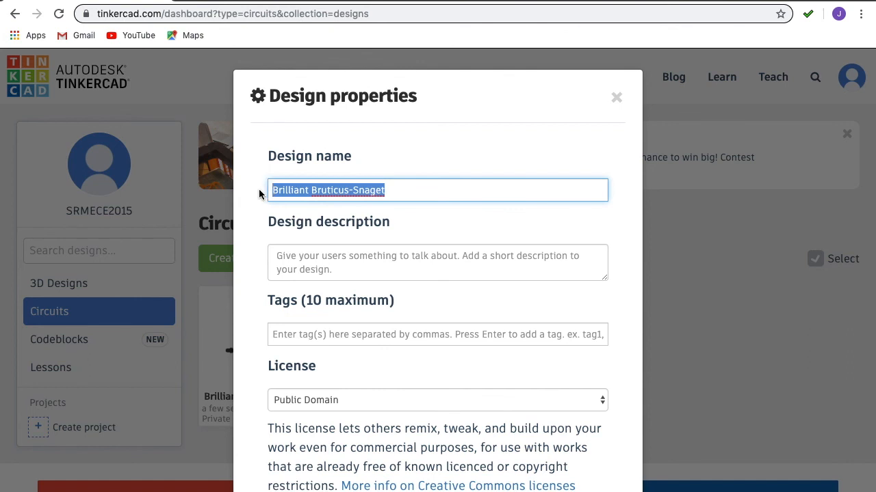
{"action": "type", "text": "E"}
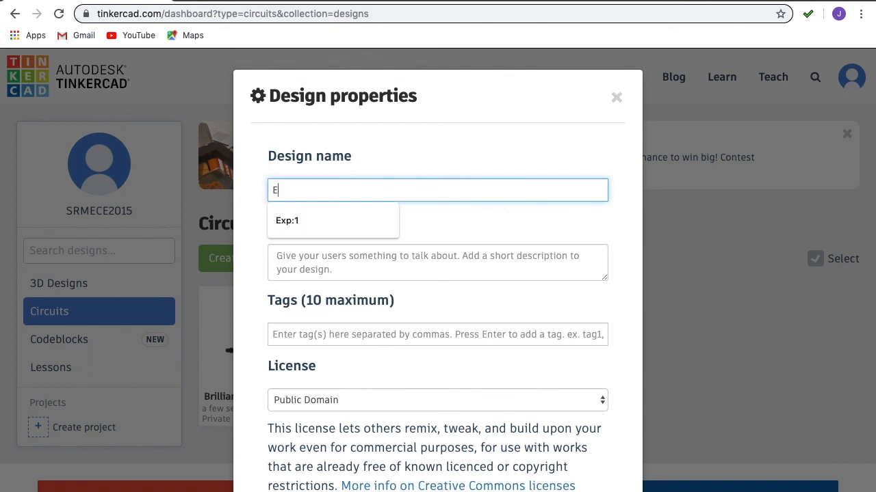
{"action": "type", "text": "xp:1"}
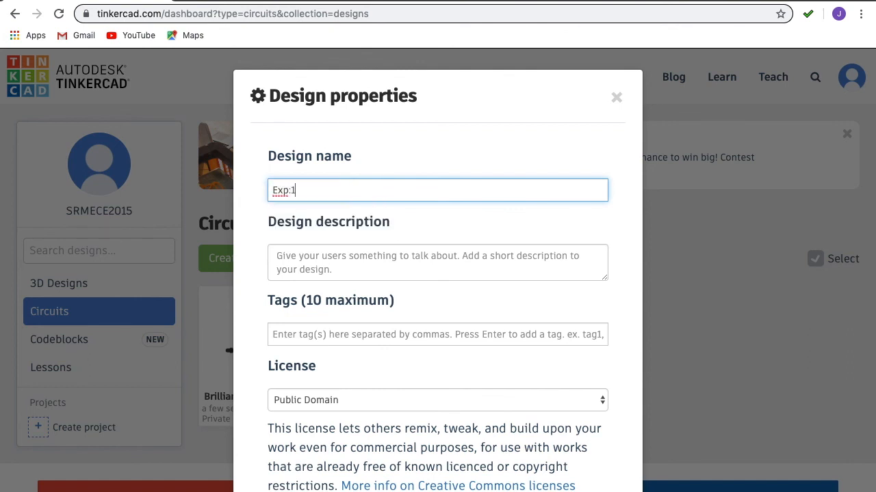
{"action": "left_click", "coordinate": [318, 260]}
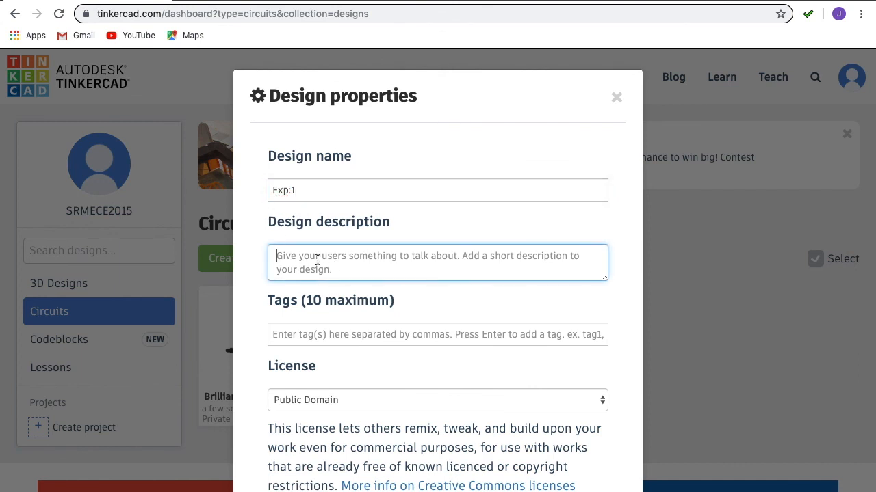
{"action": "type", "text": "Blink"}
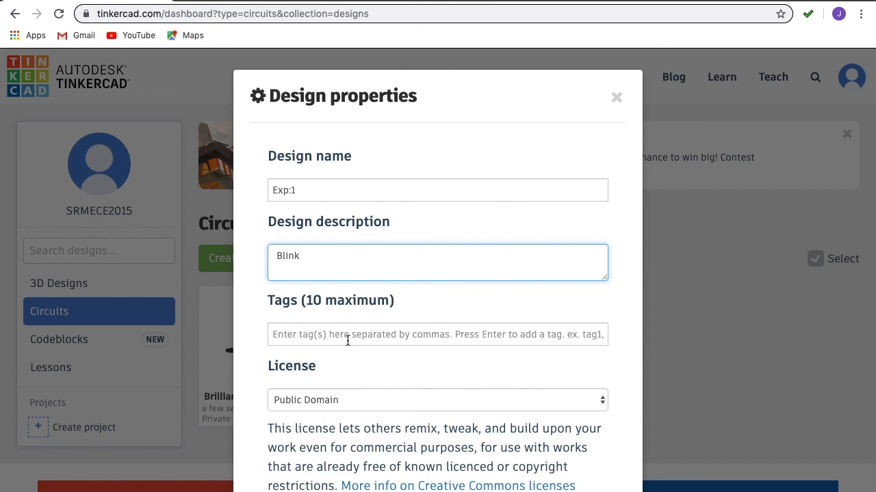
{"action": "left_click", "coordinate": [359, 401]}
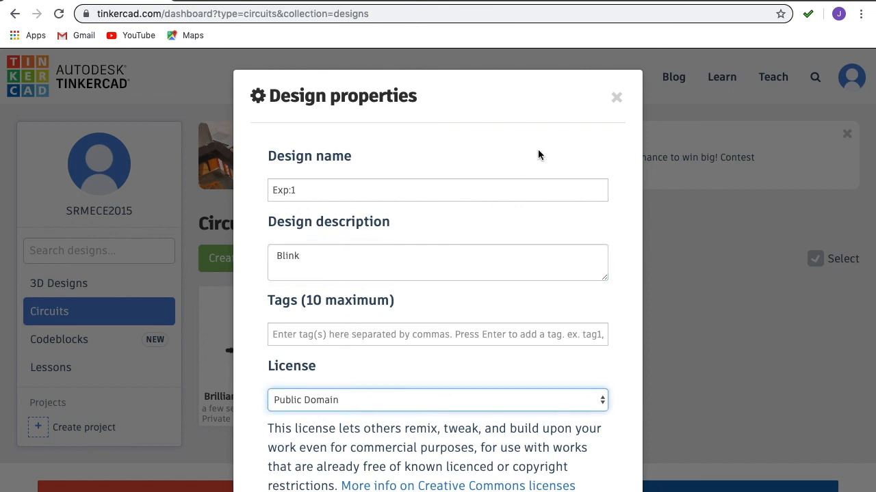
{"action": "scroll", "coordinate": [501, 285], "scroll_direction": "down", "scroll_amount": 2}
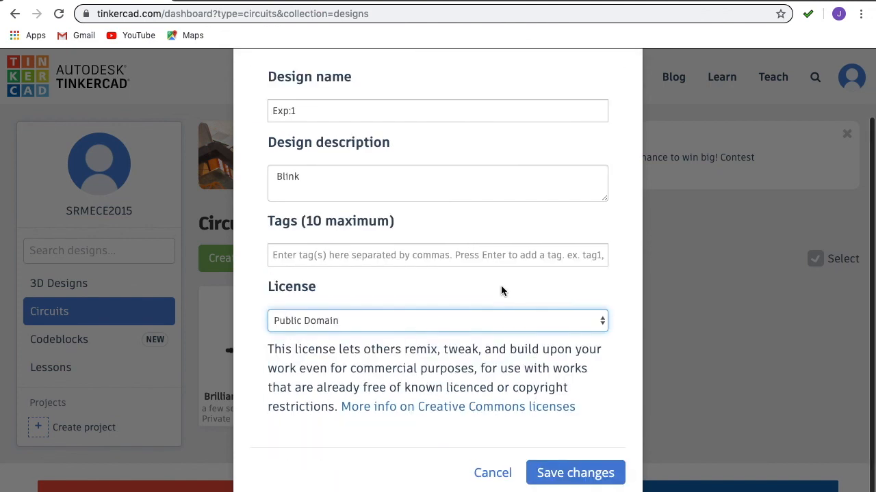
{"action": "left_click", "coordinate": [582, 475]}
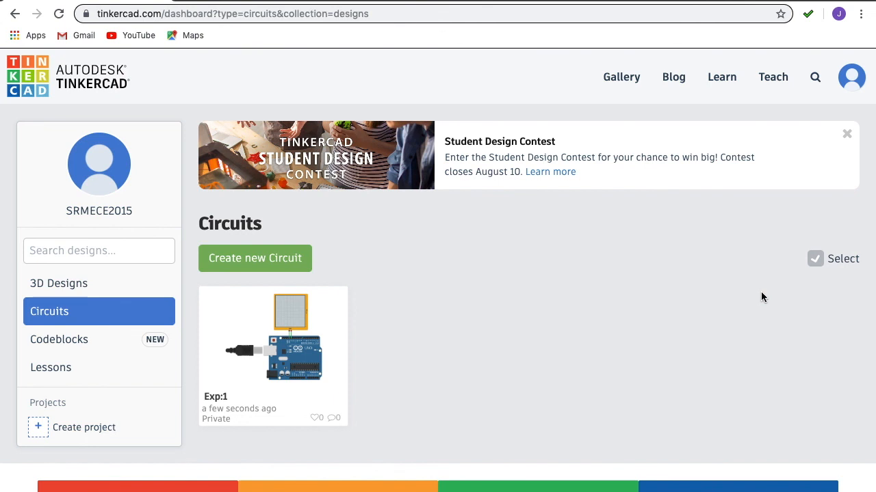
{"action": "mouse_move", "coordinate": [636, 0]}
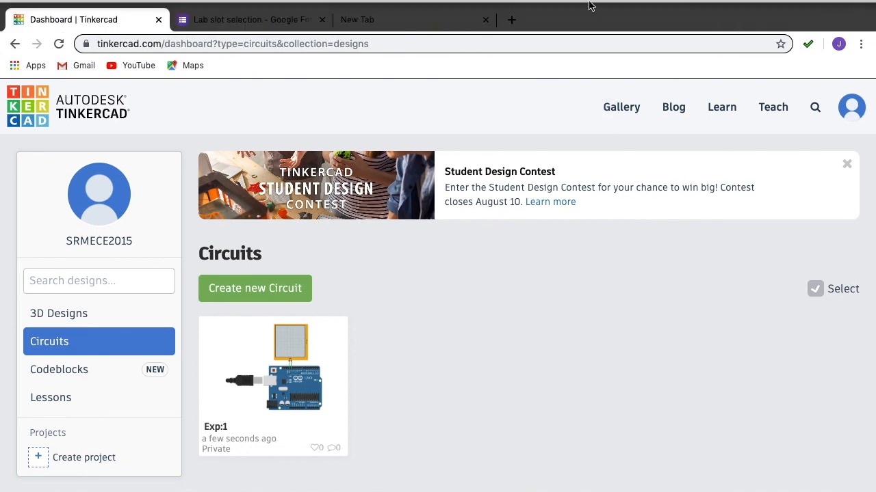